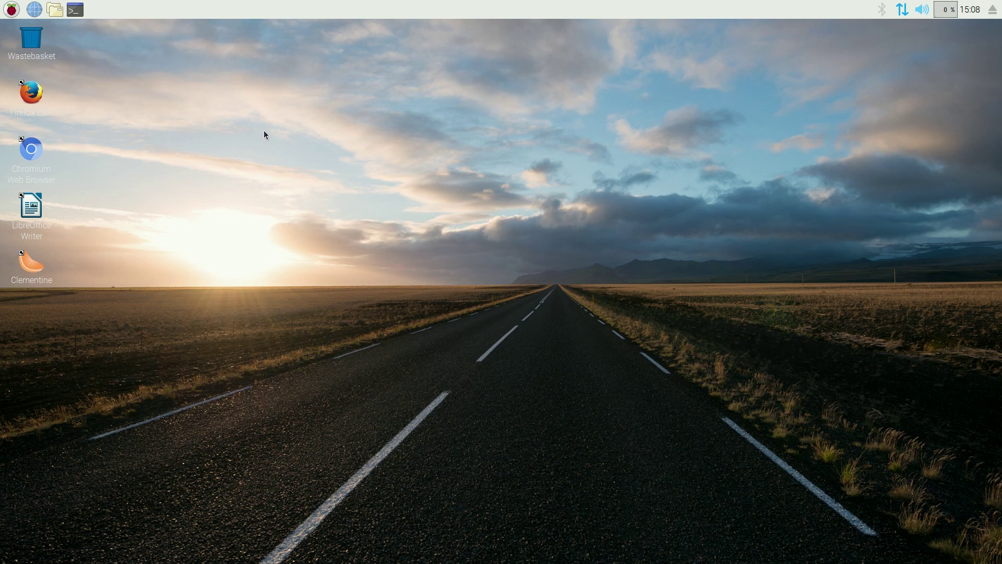
Launch Scratch 1.4 from the Programming menu and maximize its window
click(12, 13)
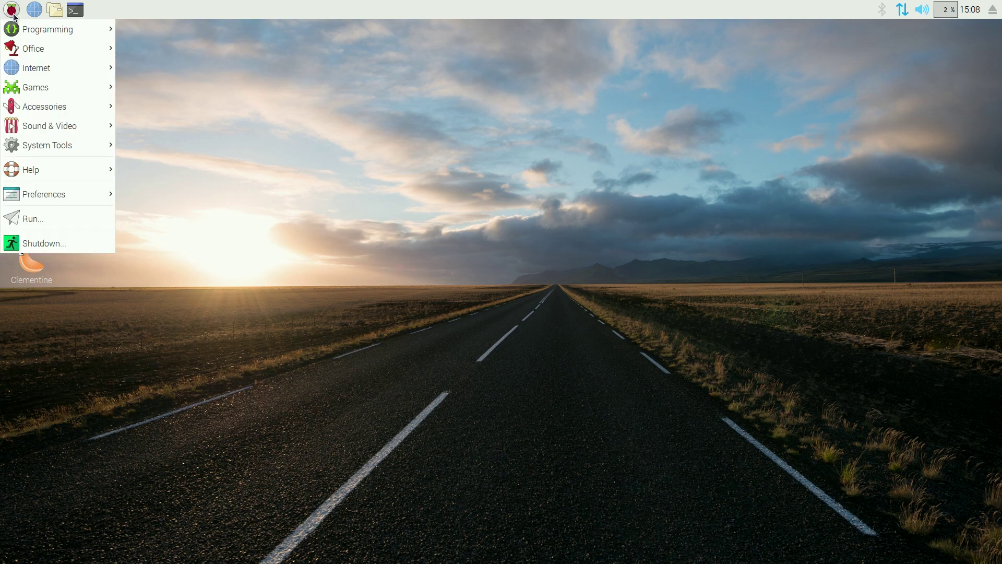
mouse_move(15, 30)
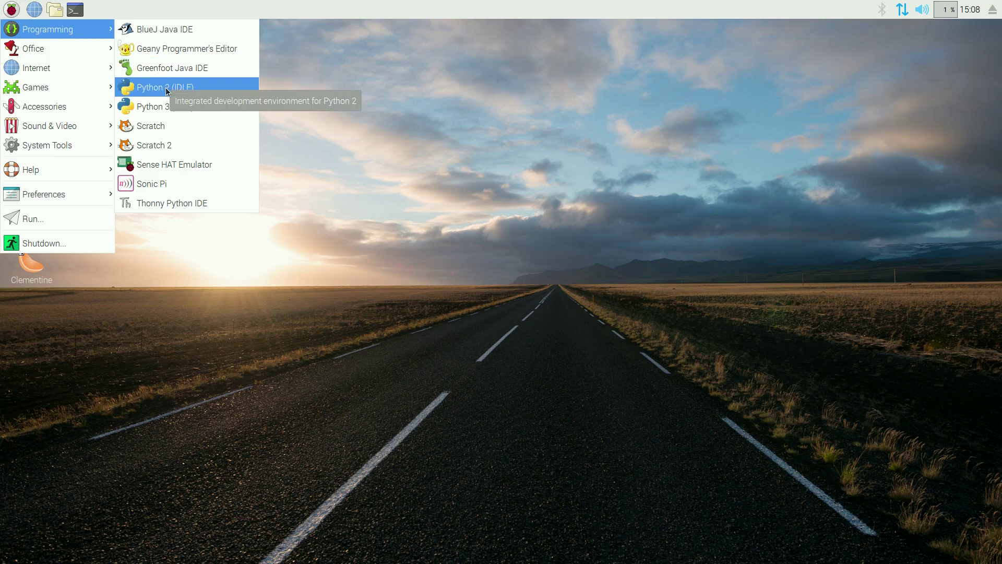
click(170, 126)
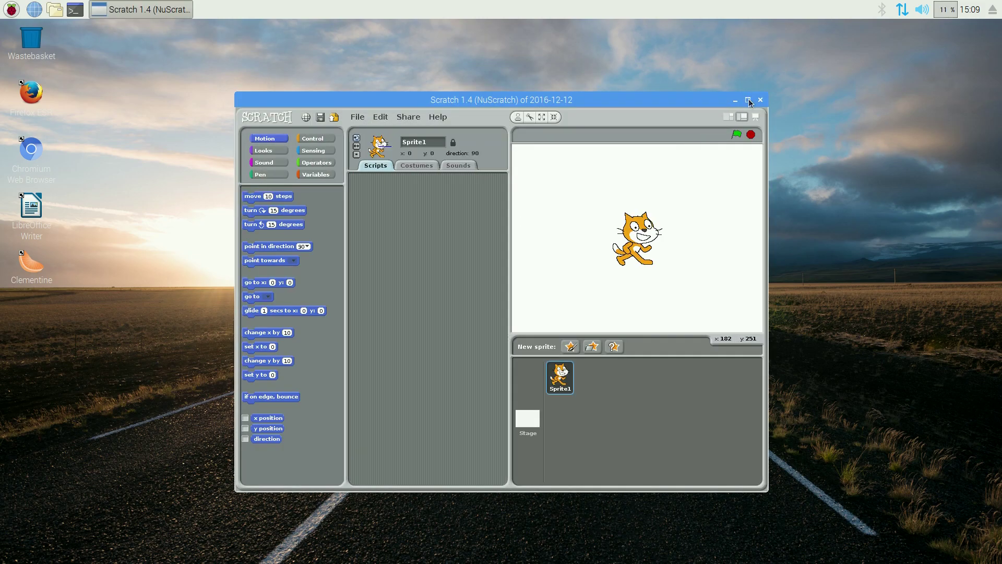
click(747, 99)
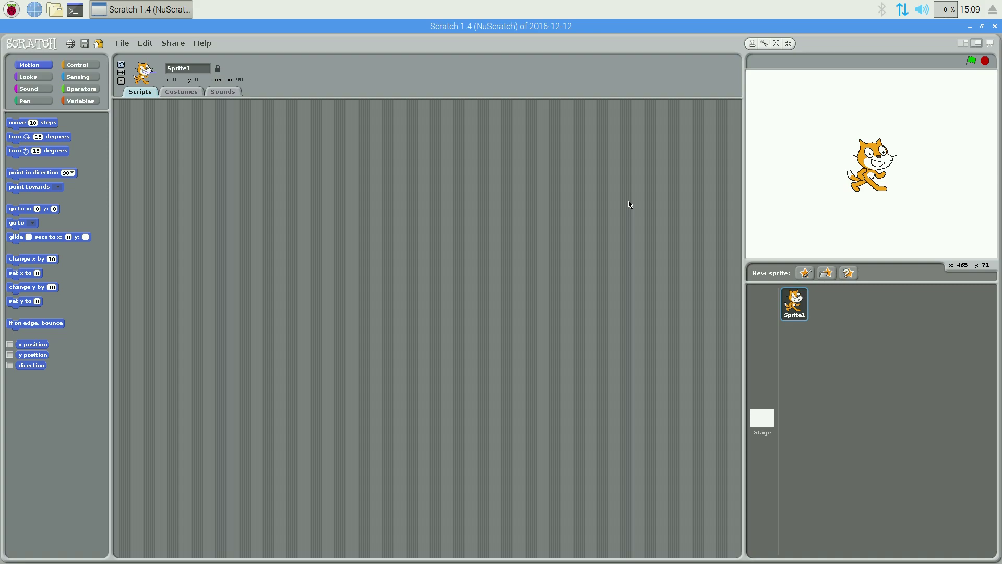
click(994, 27)
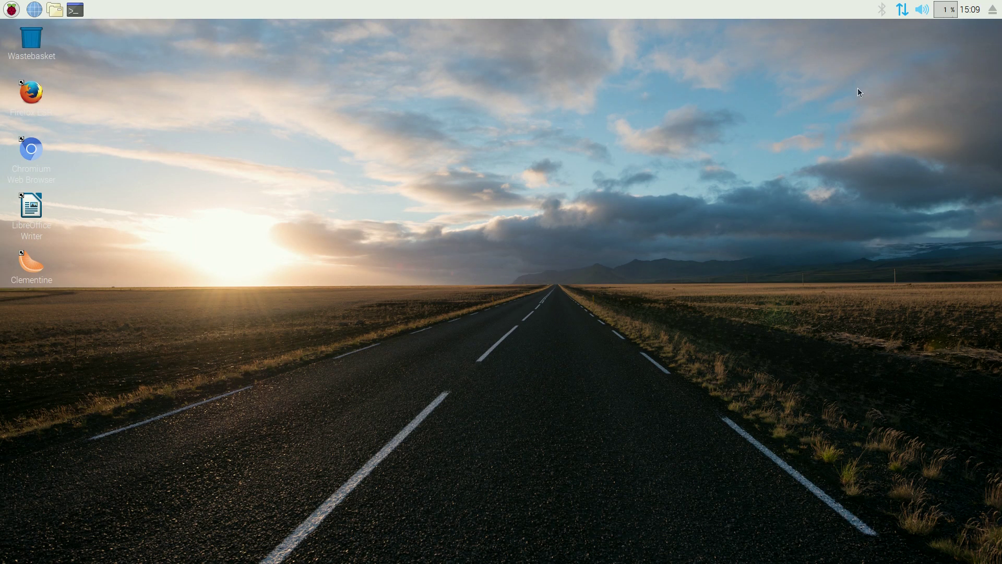
click(11, 9)
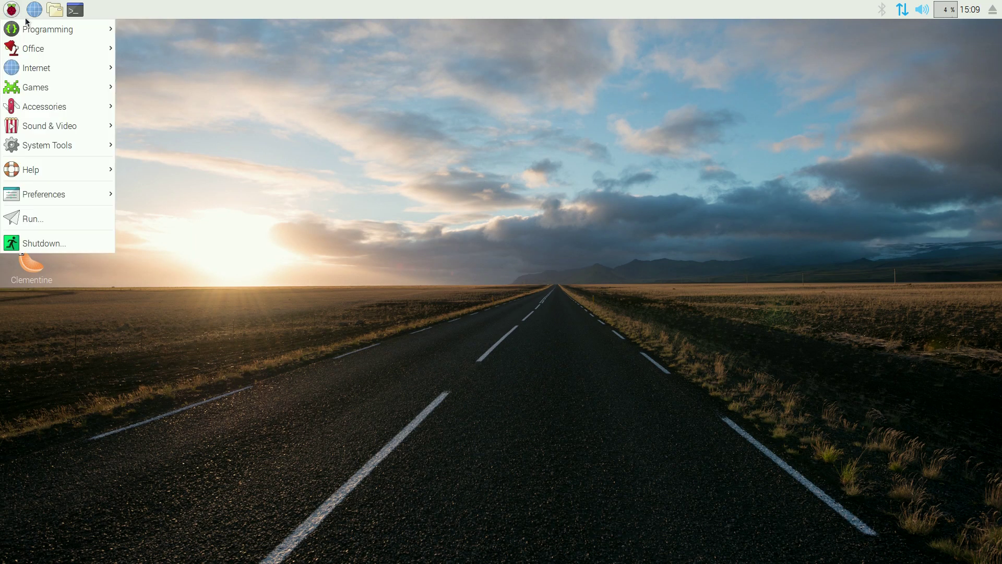
click(165, 145)
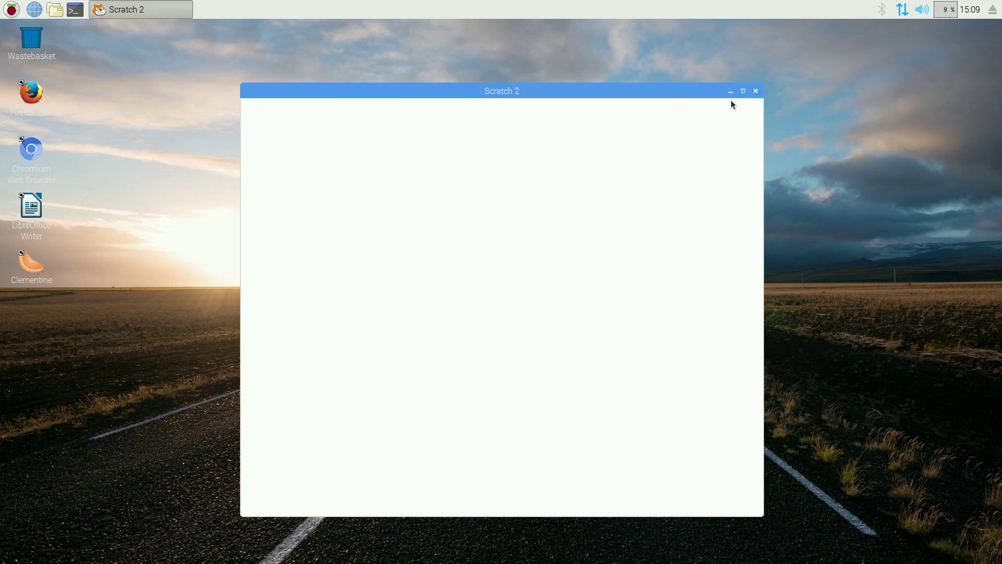
click(743, 91)
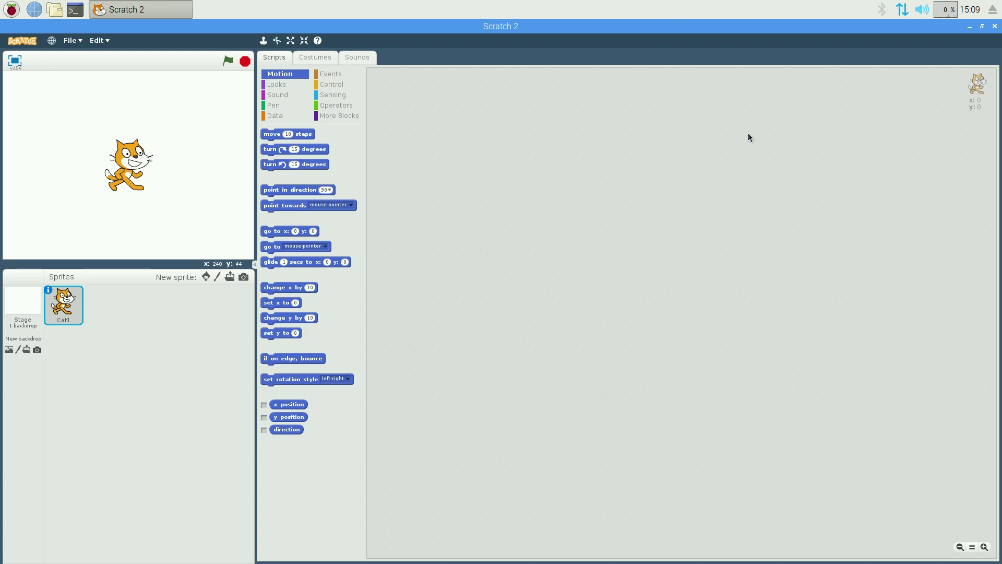
Close Scratch 2, then launch the Sense HAT Emulator from Programming and close it
click(994, 26)
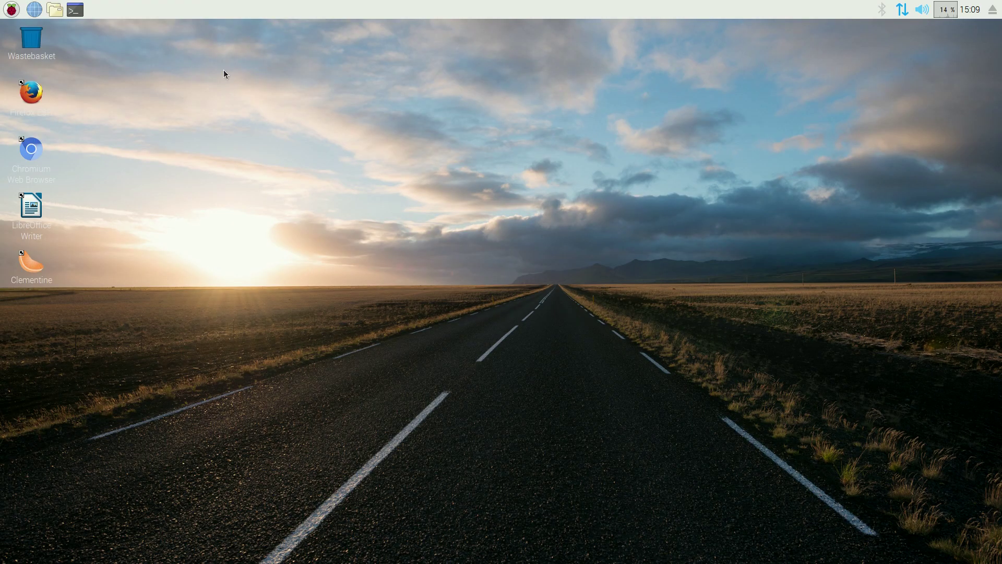
click(11, 9)
mouse_move(14, 37)
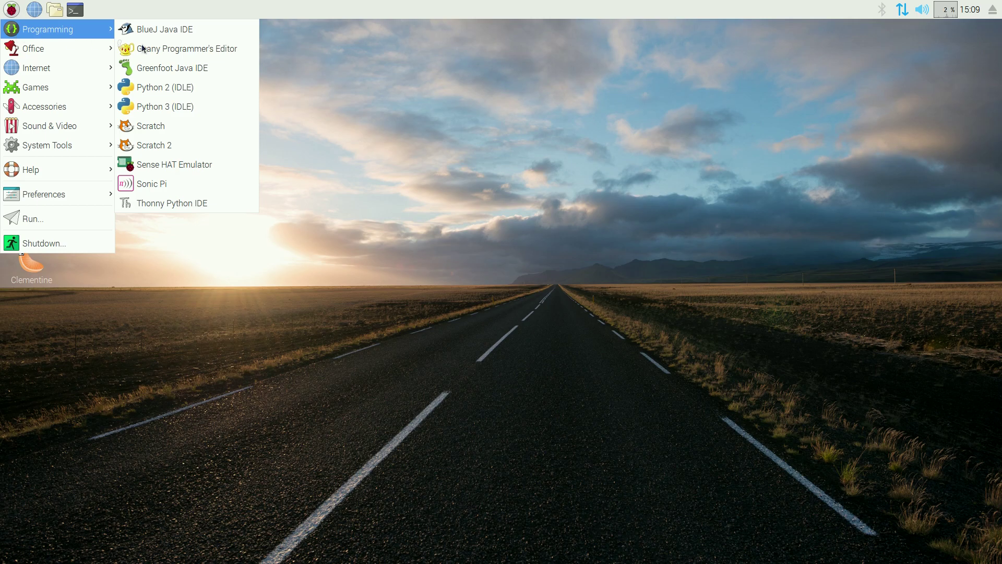
click(190, 165)
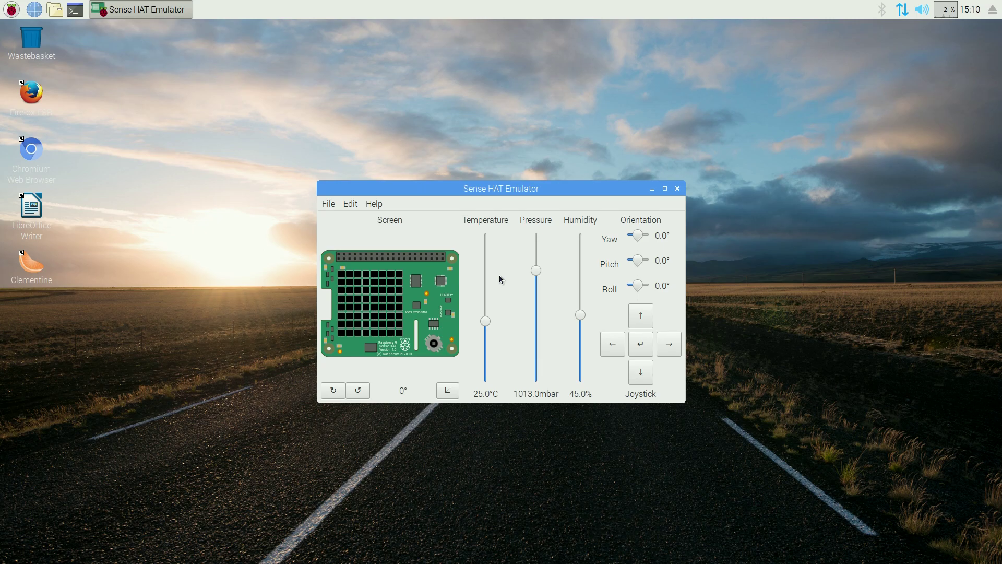
click(677, 188)
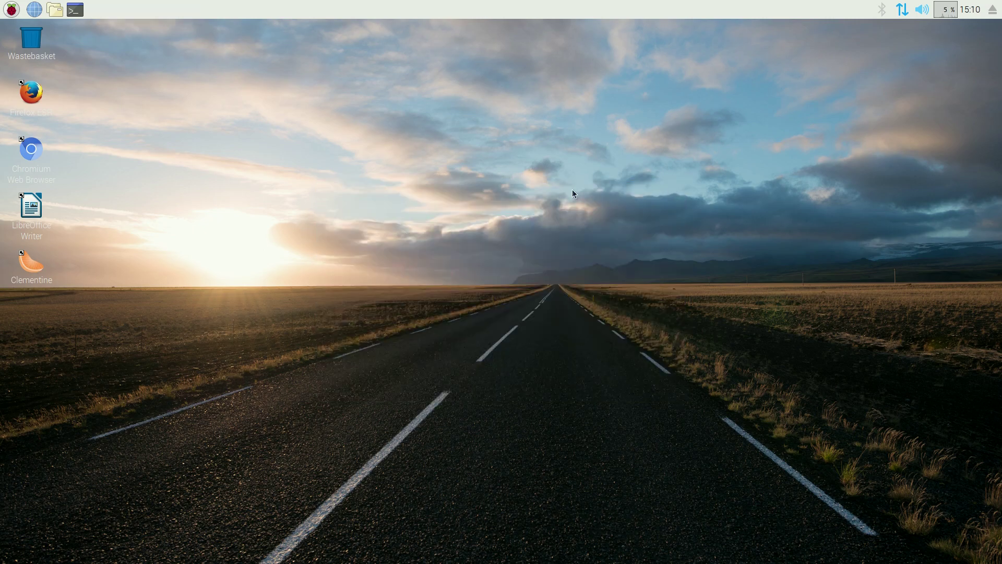
Launch LibreOffice Writer from the Office menu, then close its blank Untitled 1 document
click(10, 10)
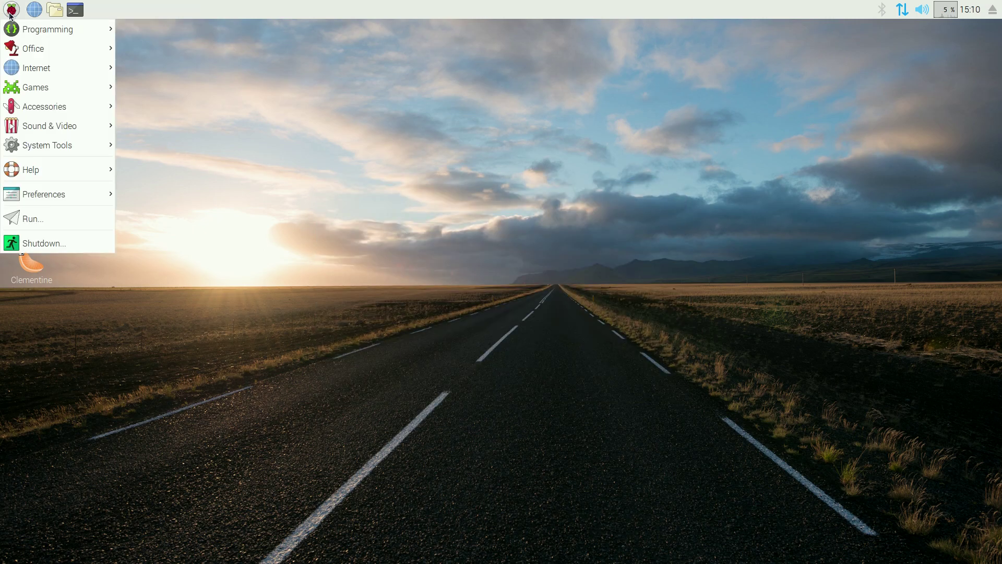
mouse_move(29, 32)
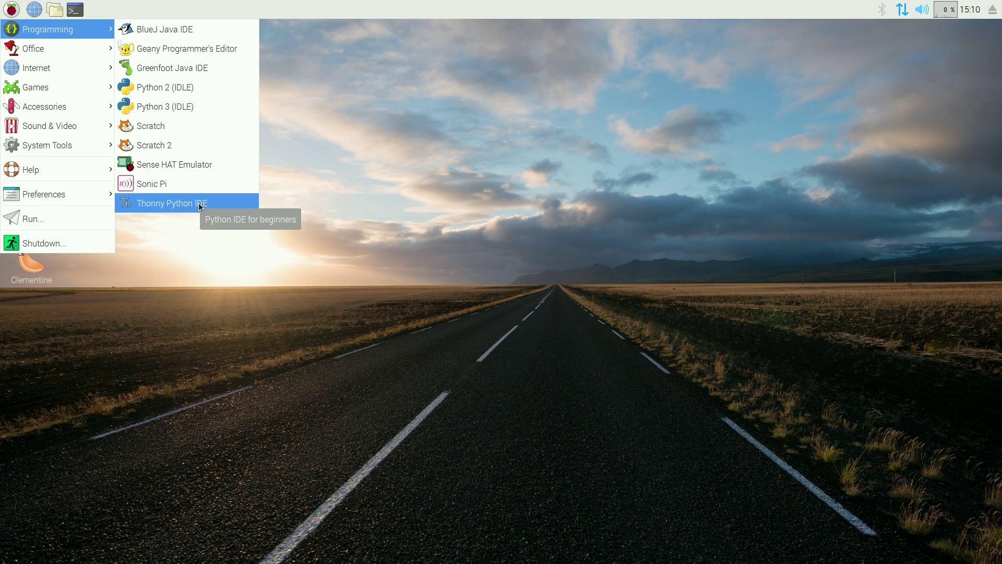
mouse_move(65, 49)
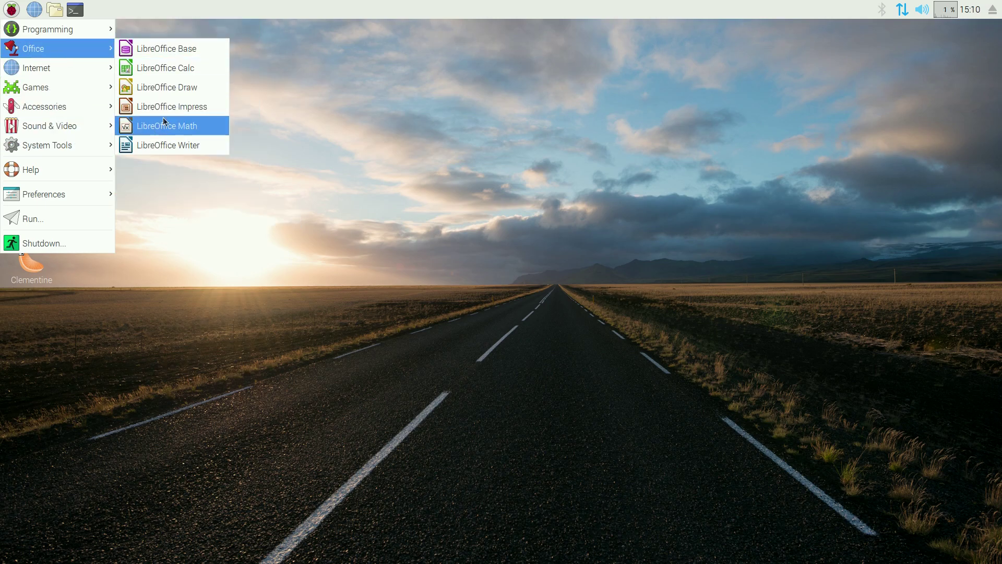
click(166, 145)
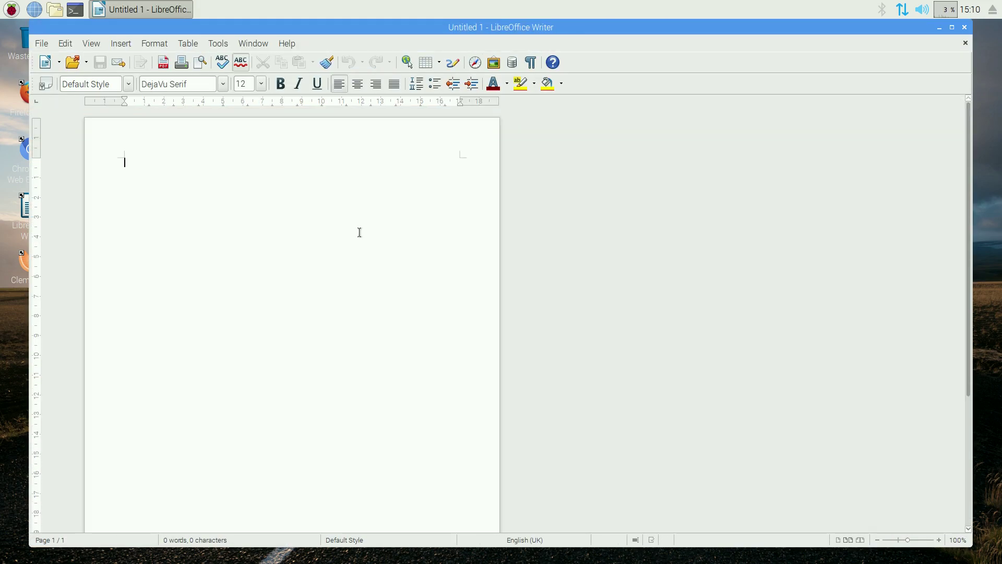
click(965, 28)
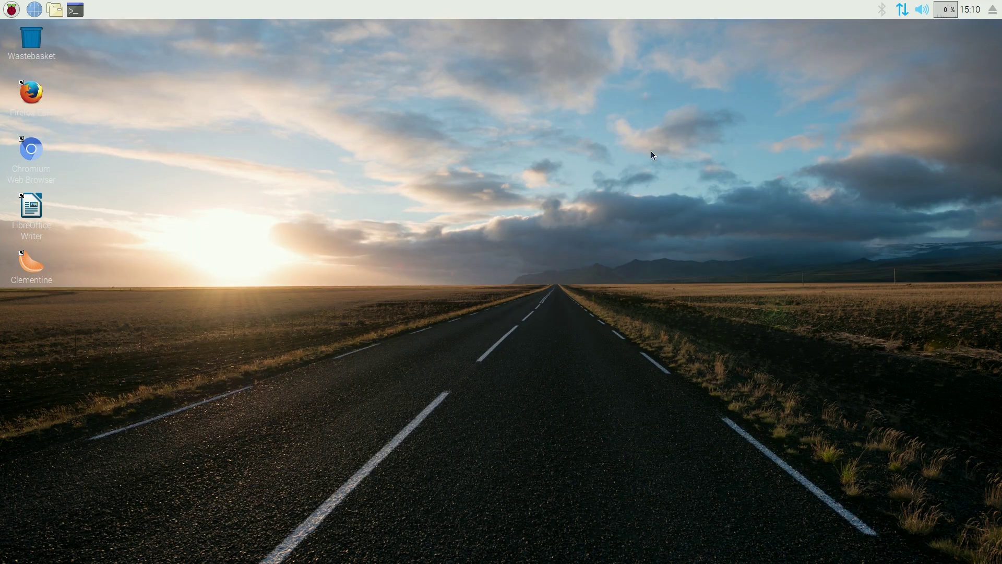
Open Chromium from the Internet menu and search for 'youtube' in the address bar
click(7, 11)
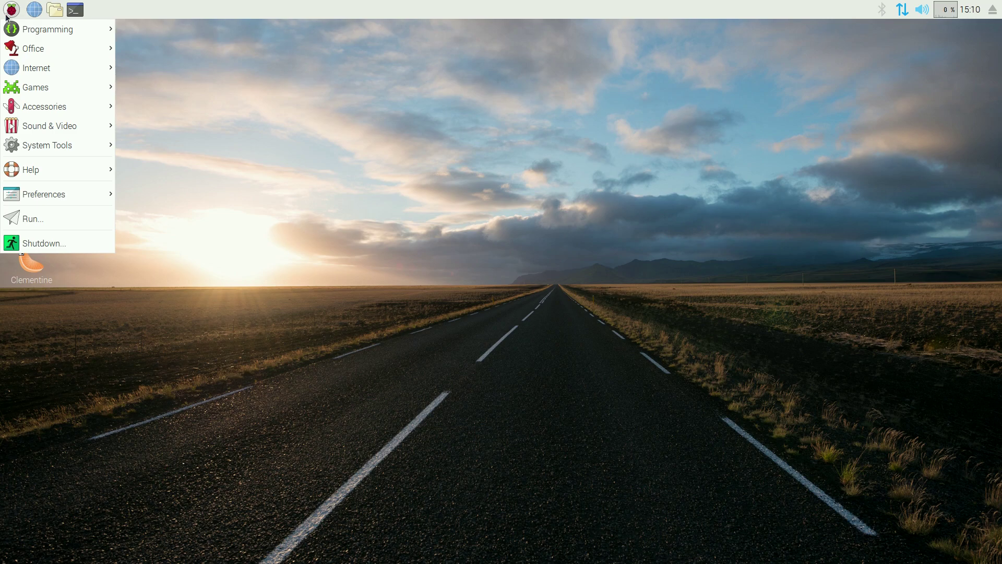
mouse_move(33, 72)
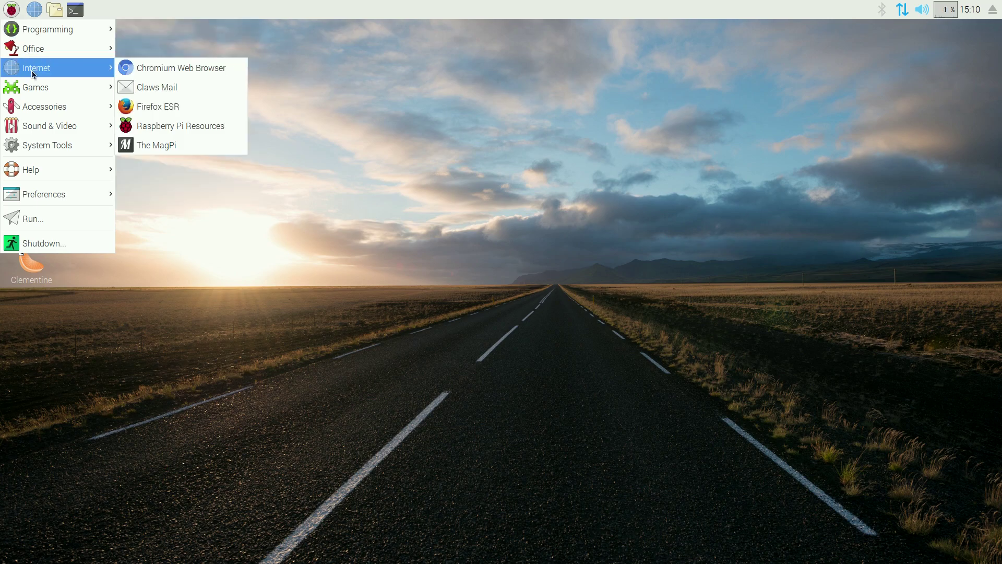
click(186, 67)
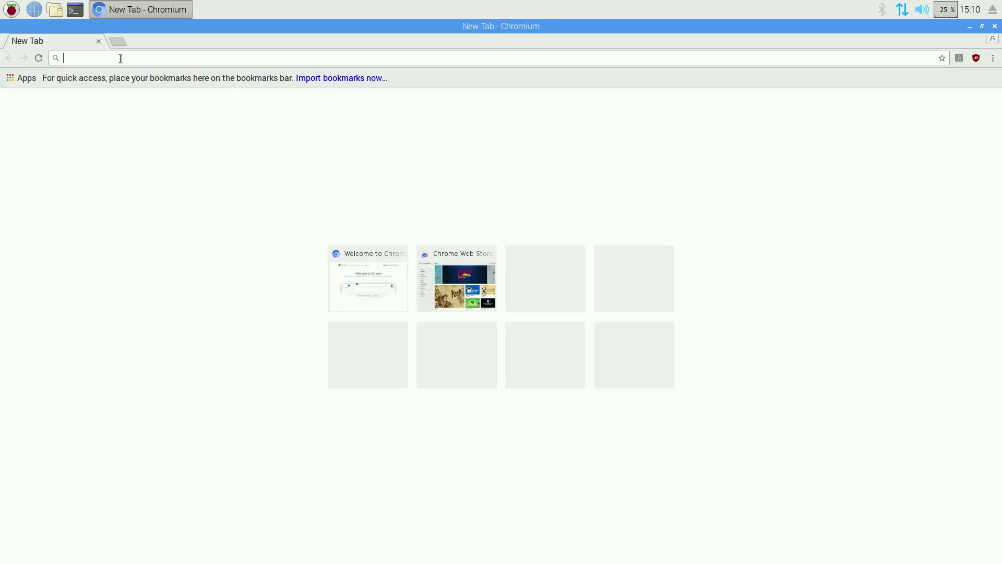
text(youtube&t=raspberrypi&ia=web)
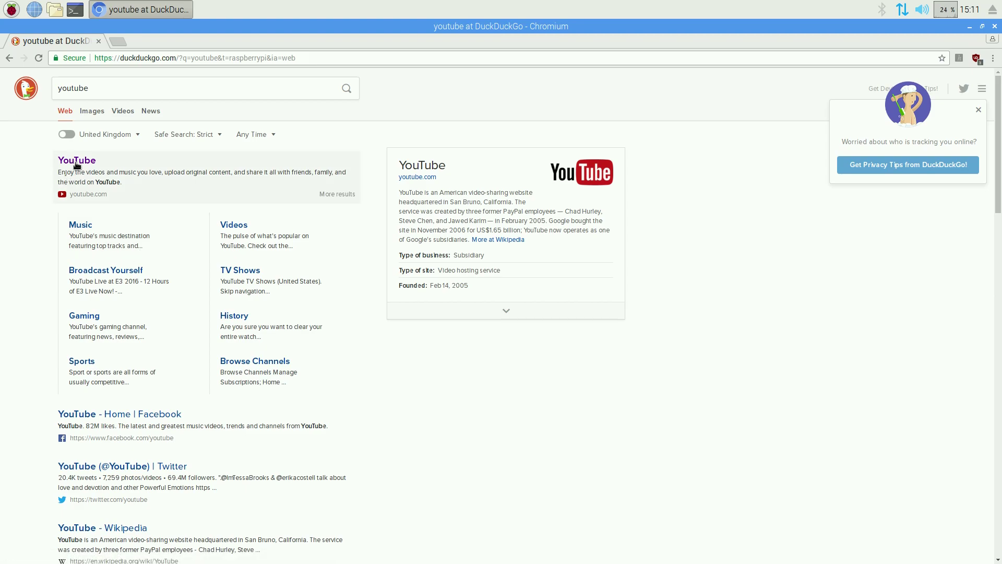
Open YouTube from the results, search for 'sneeky', then close Chromium
click(76, 162)
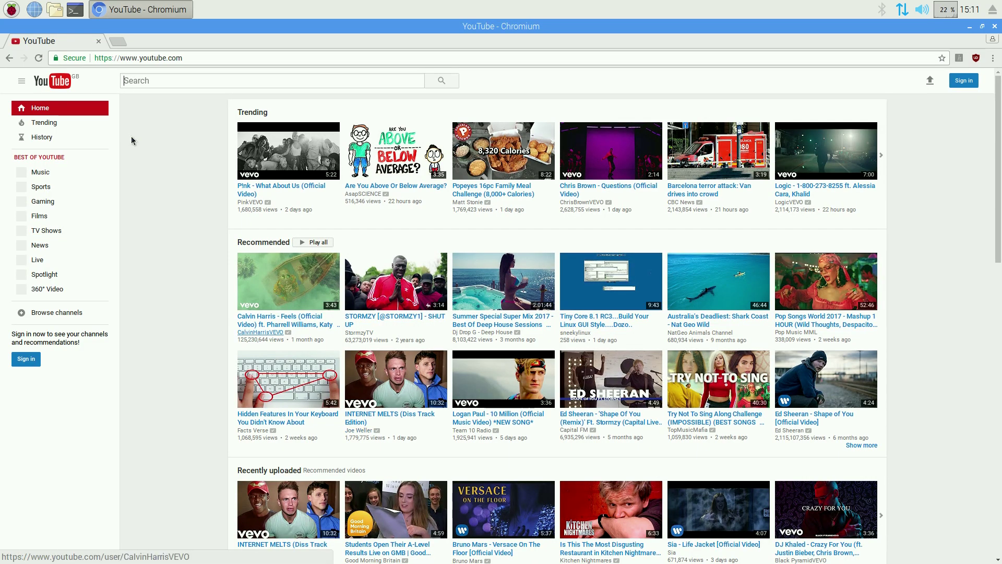
click(152, 80)
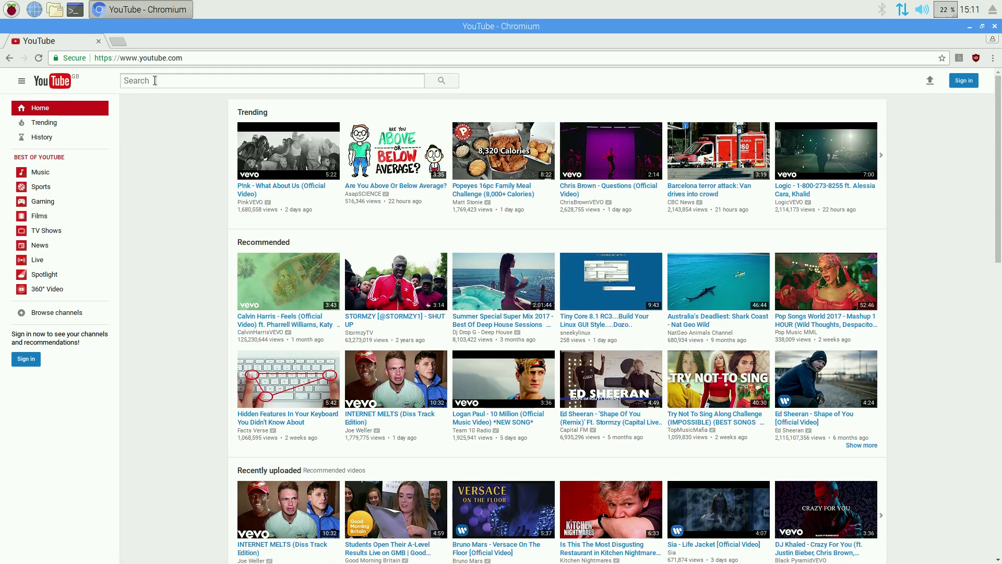
text(sneeky)
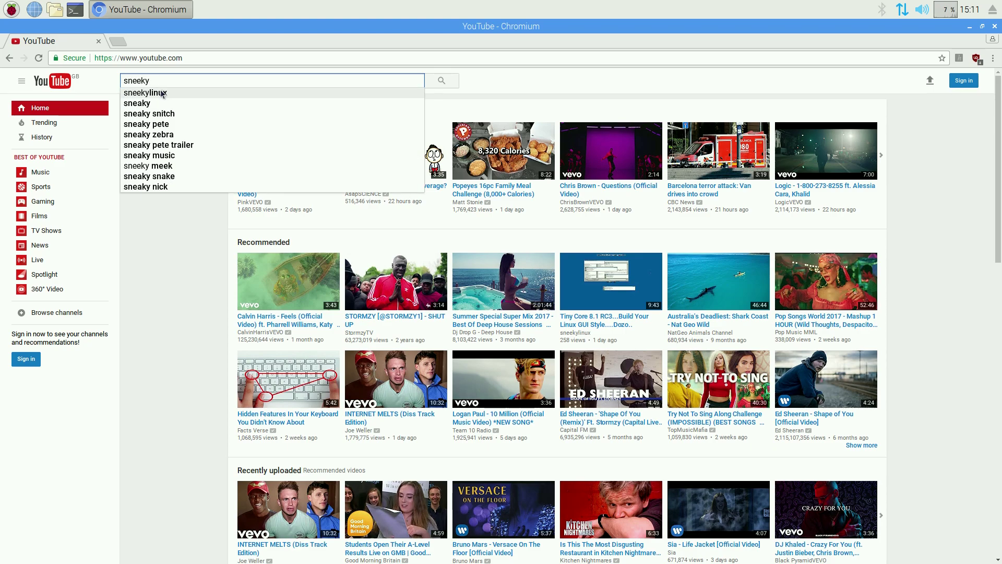
click(160, 92)
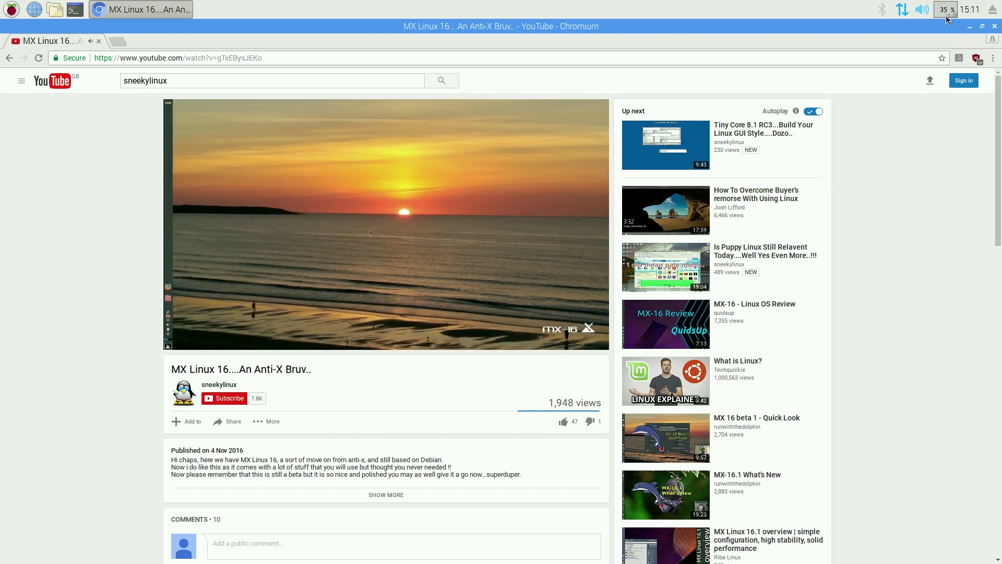
click(995, 26)
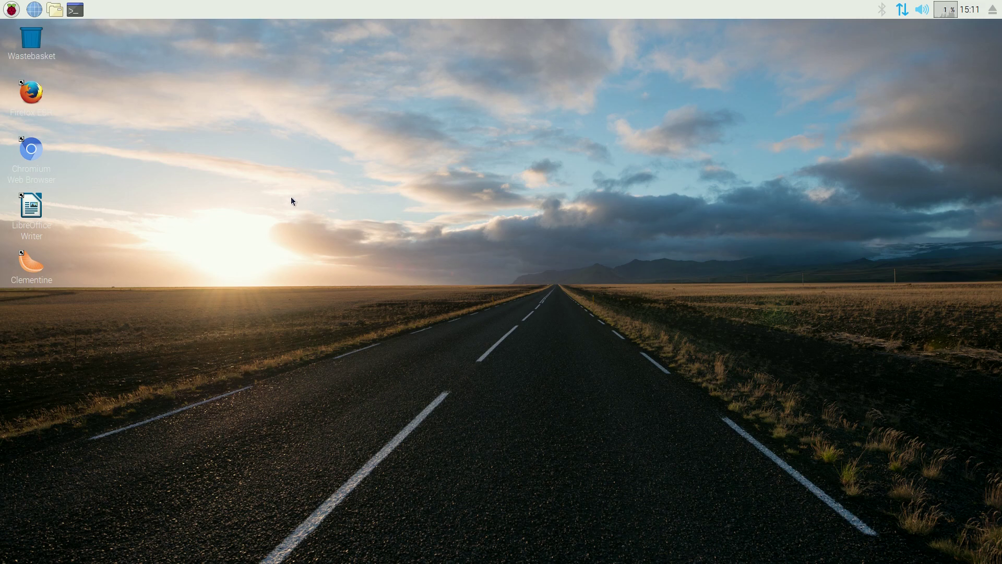
click(11, 11)
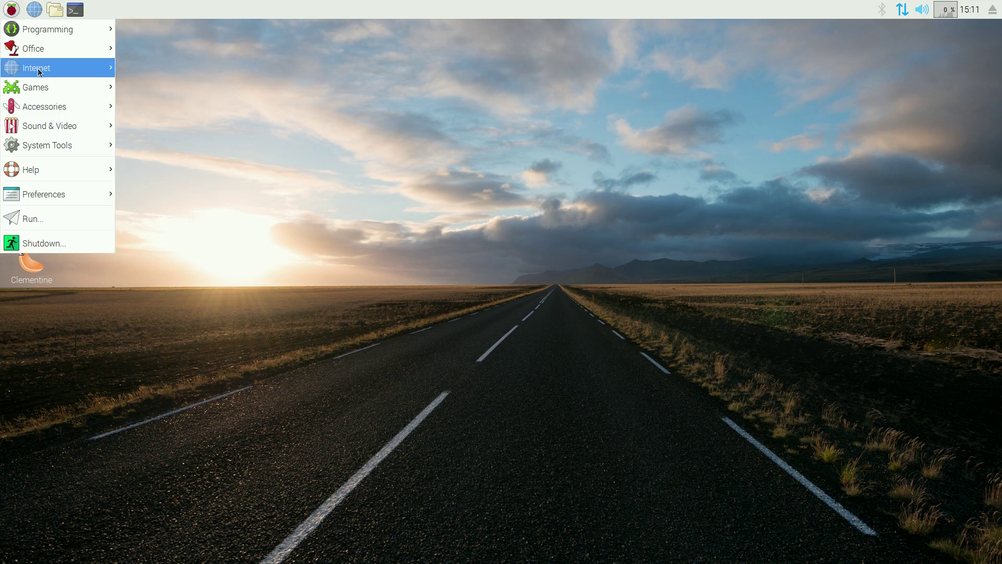
mouse_move(38, 86)
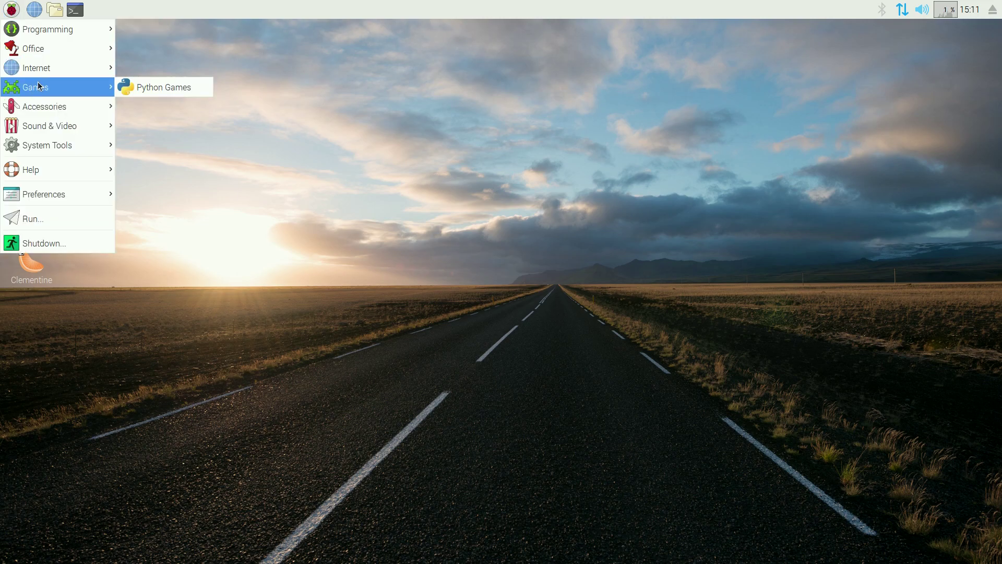
click(186, 87)
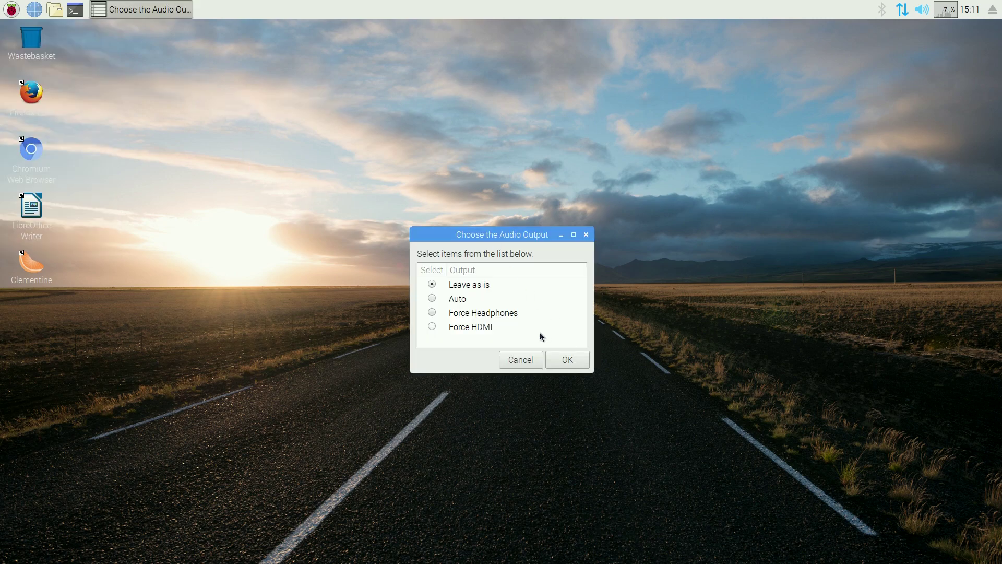
click(562, 359)
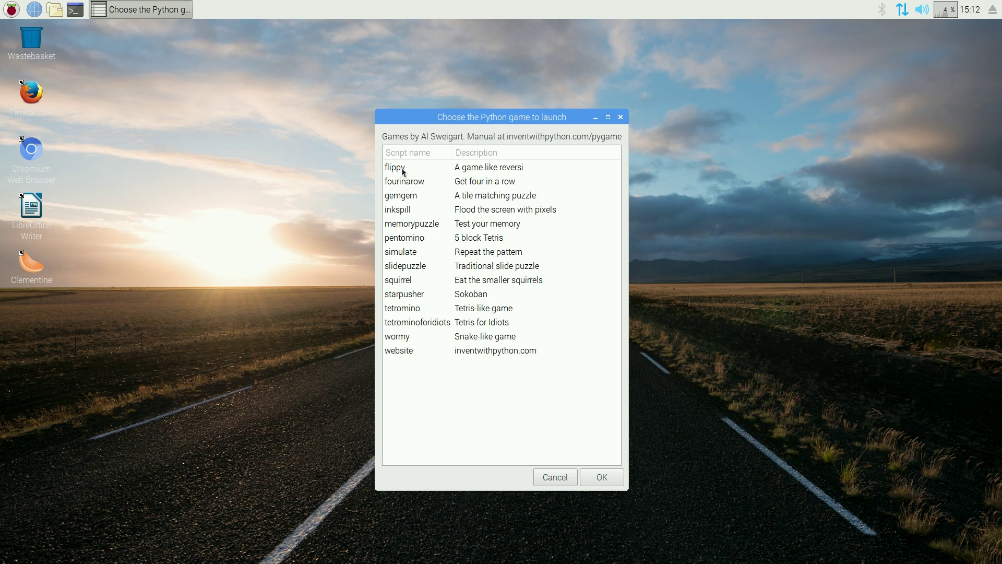
click(552, 478)
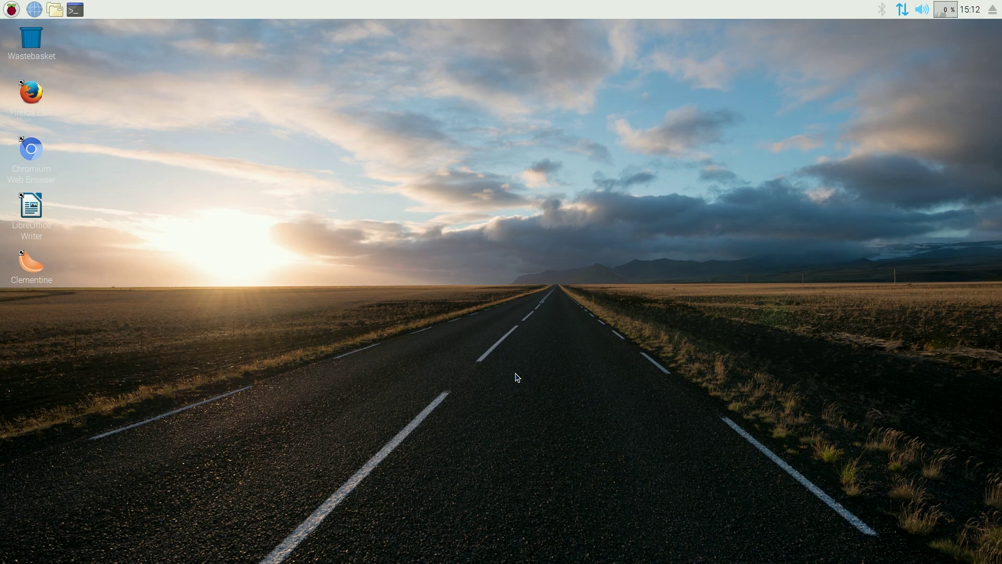
Launch the PDF Viewer from Accessories and close the empty viewer
click(11, 11)
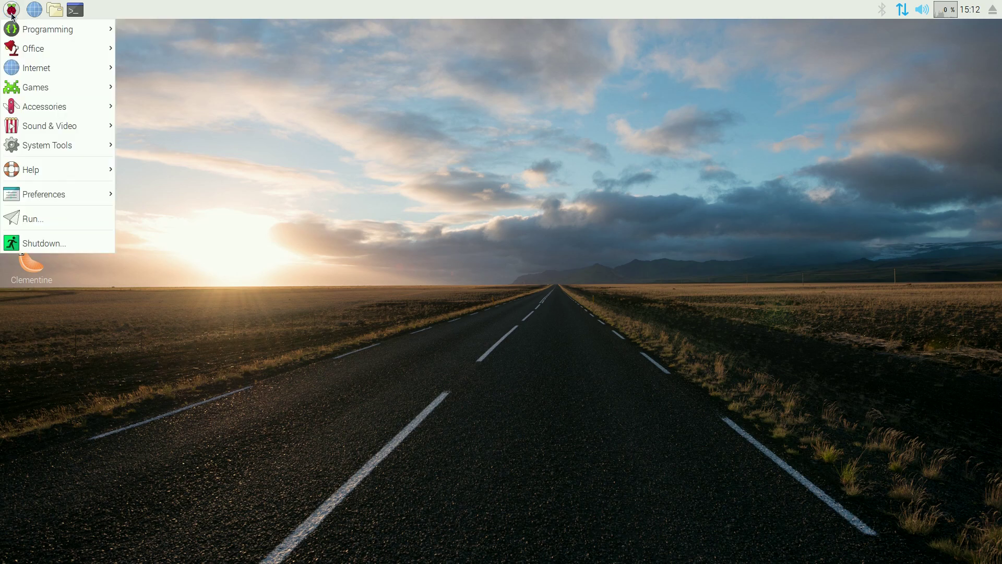
mouse_move(44, 108)
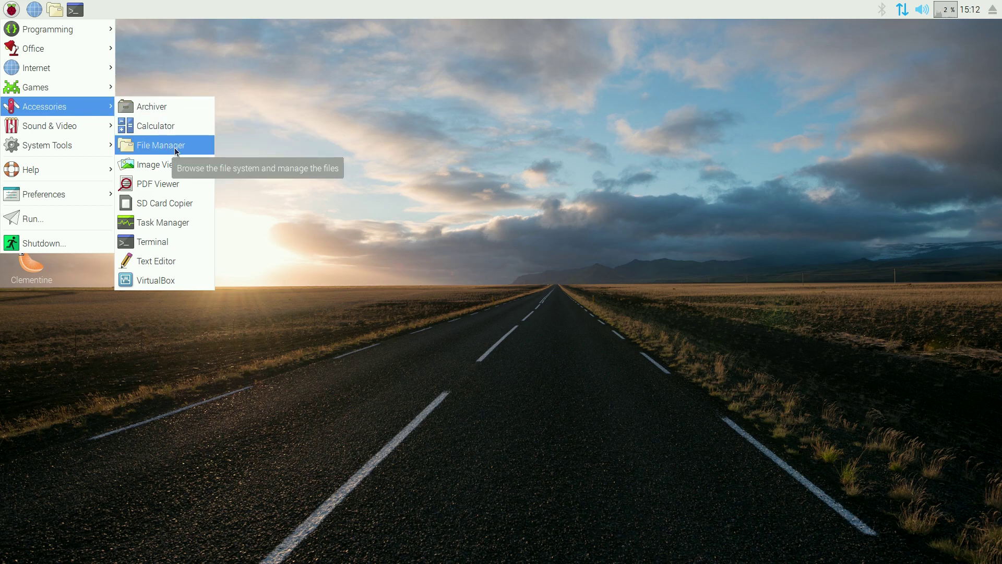
click(184, 192)
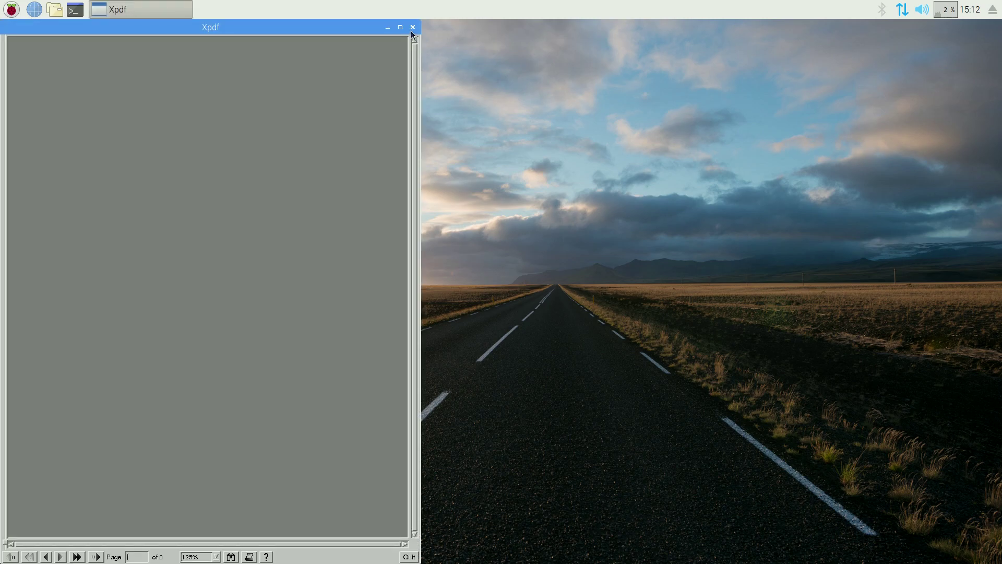
click(413, 27)
Open the Task Manager from the Accessories menu
click(17, 13)
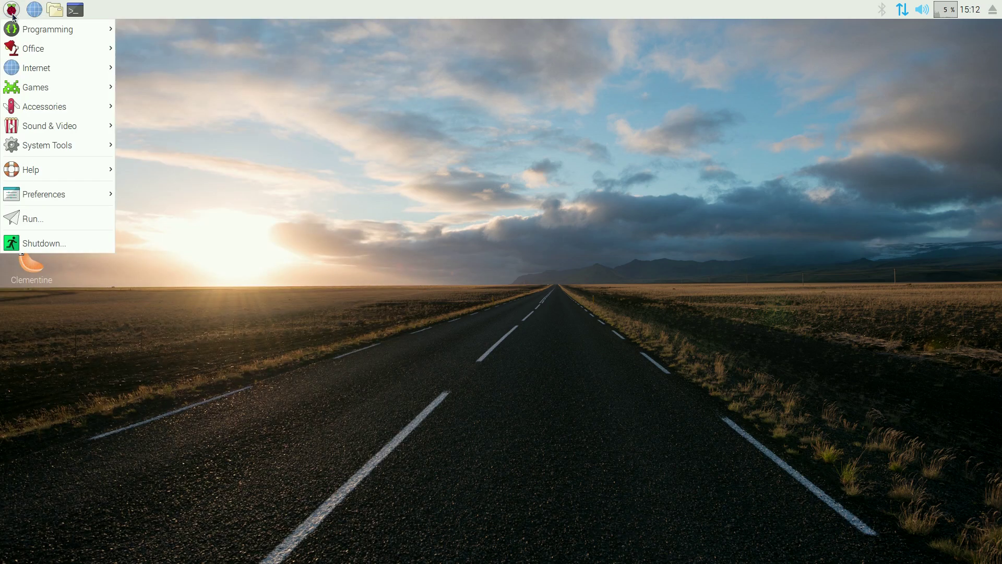
mouse_move(68, 132)
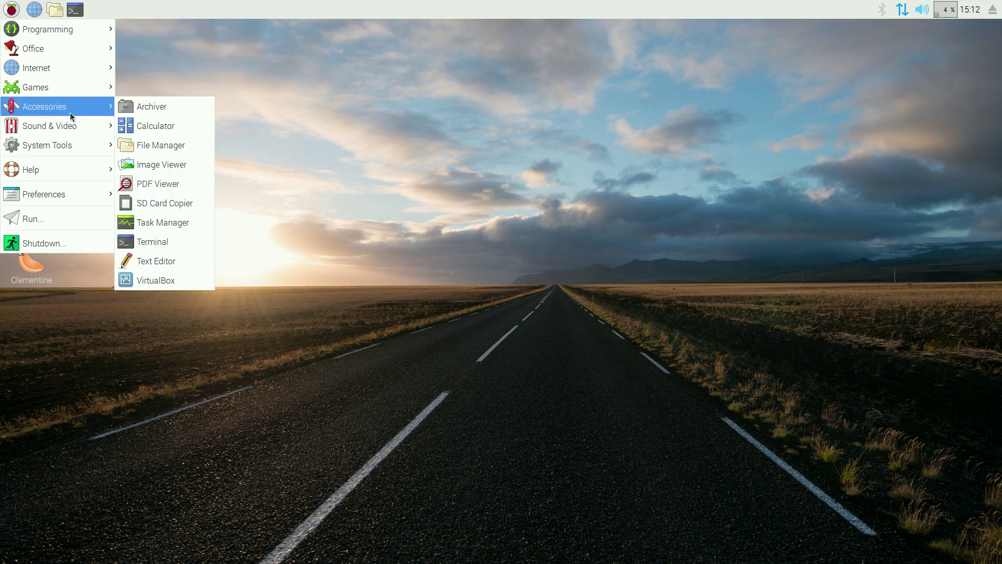
click(164, 225)
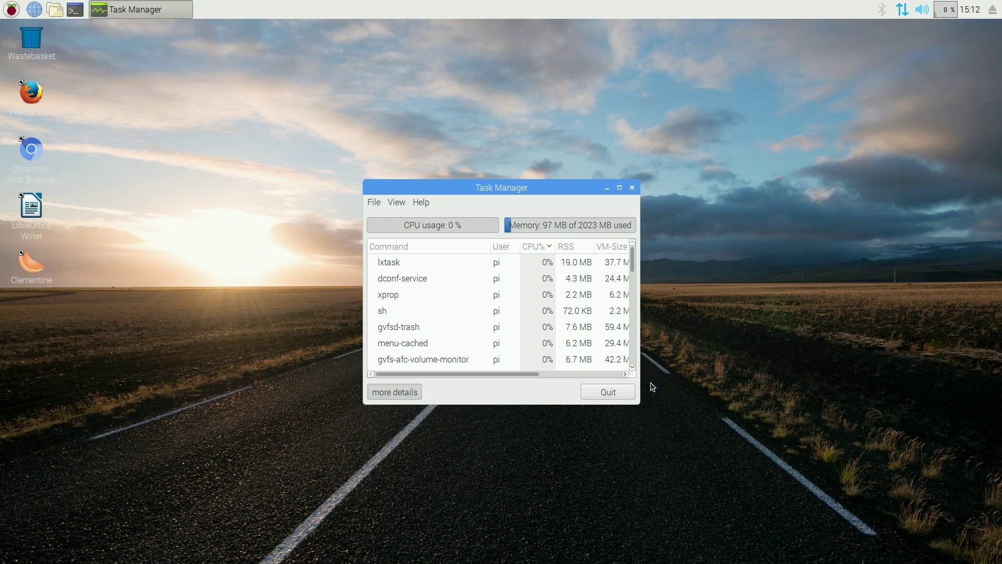
Quit Task Manager, run Htop from System Tools, then close its terminal window
click(605, 393)
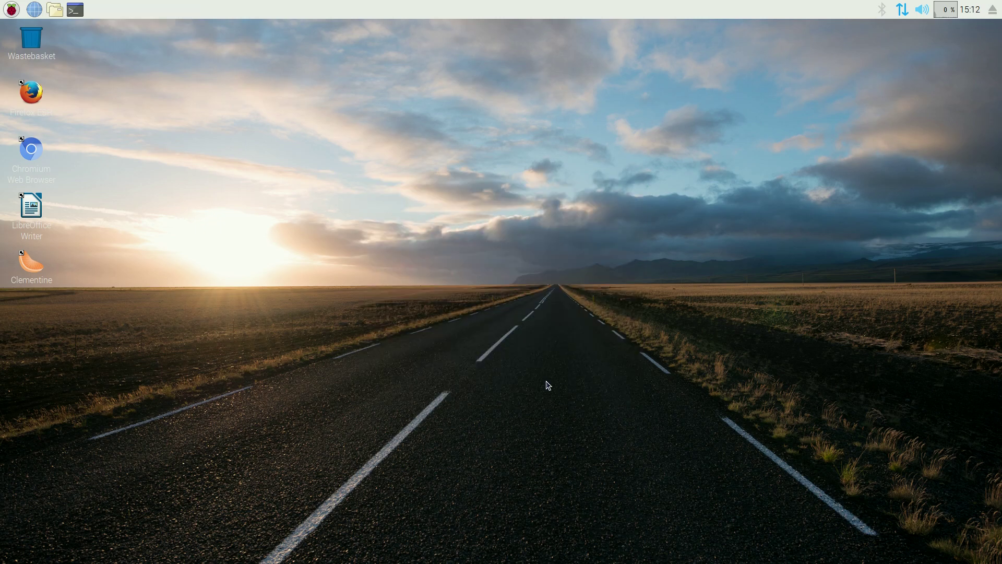
click(6, 7)
mouse_move(60, 148)
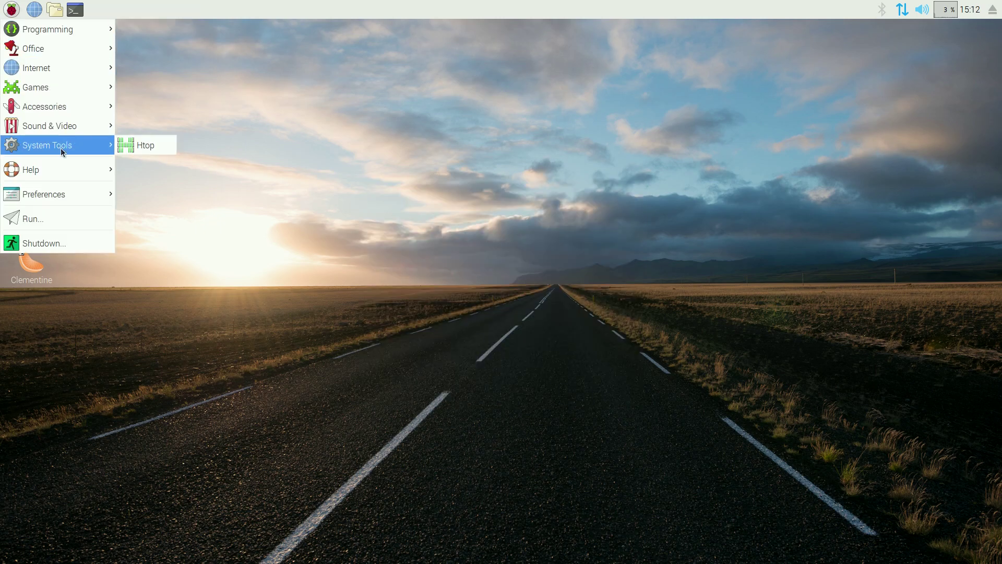
click(139, 146)
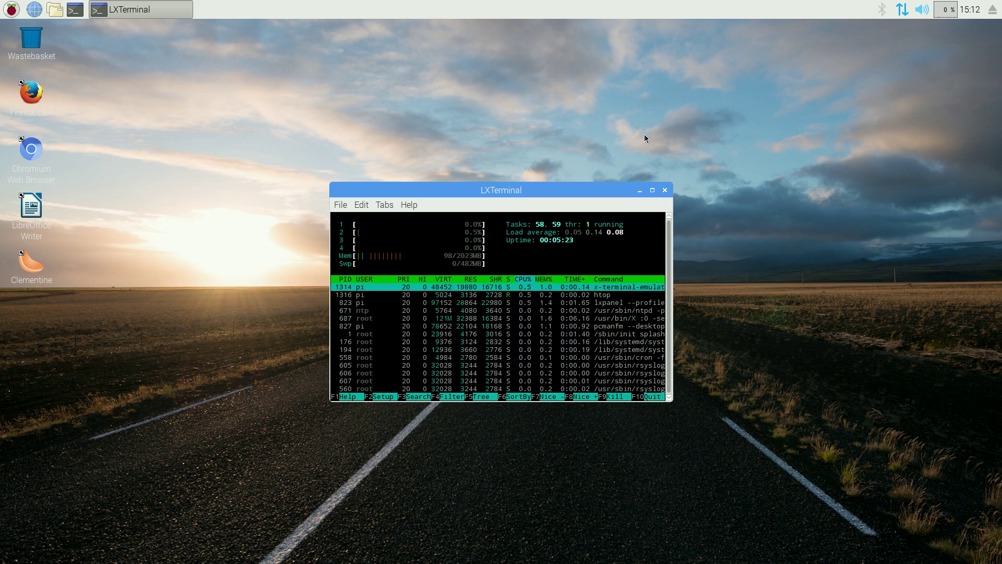
click(665, 190)
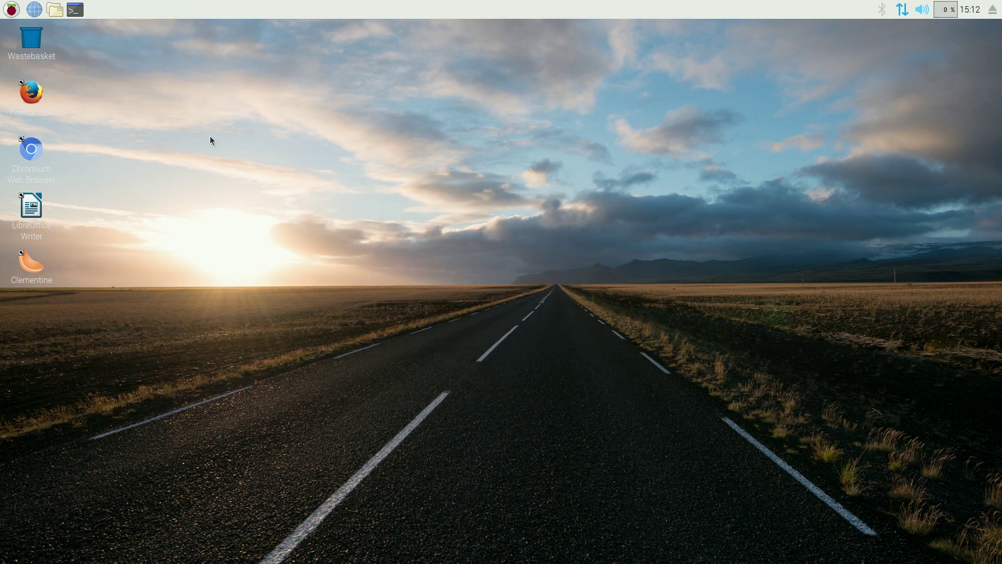
Launch Clementine from Sound & Video, show its empty library, then close it to the tray
click(10, 10)
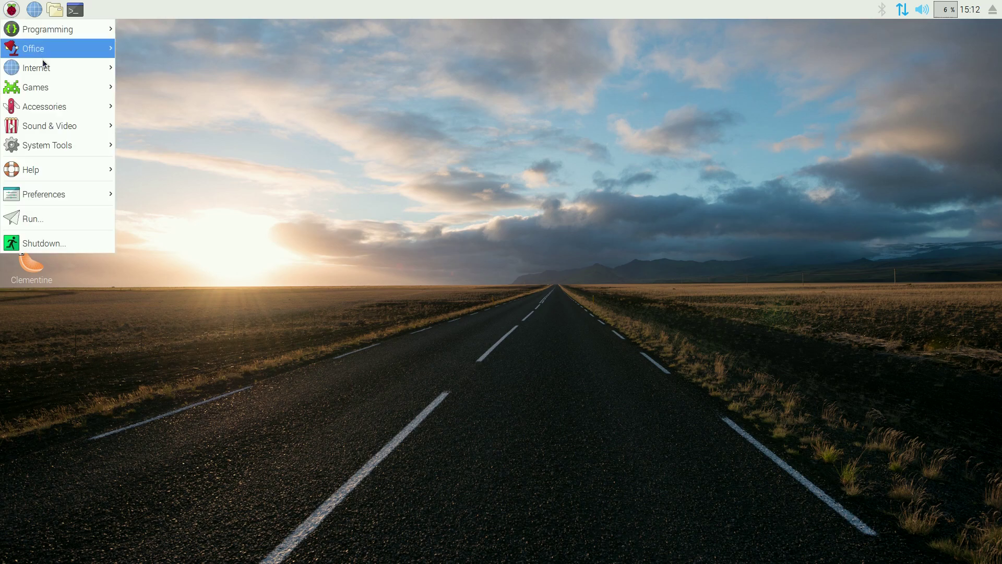
mouse_move(63, 126)
click(156, 126)
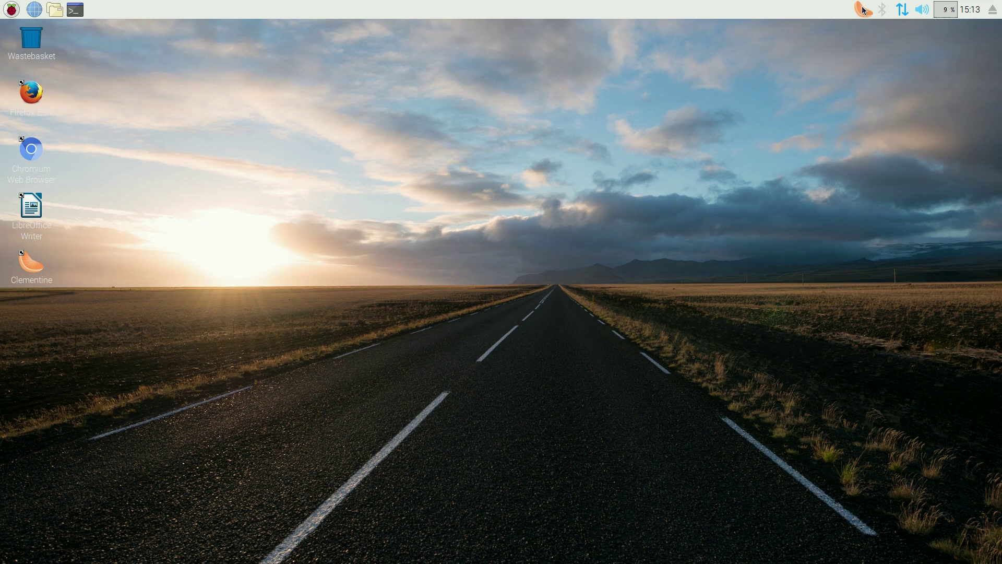
click(863, 9)
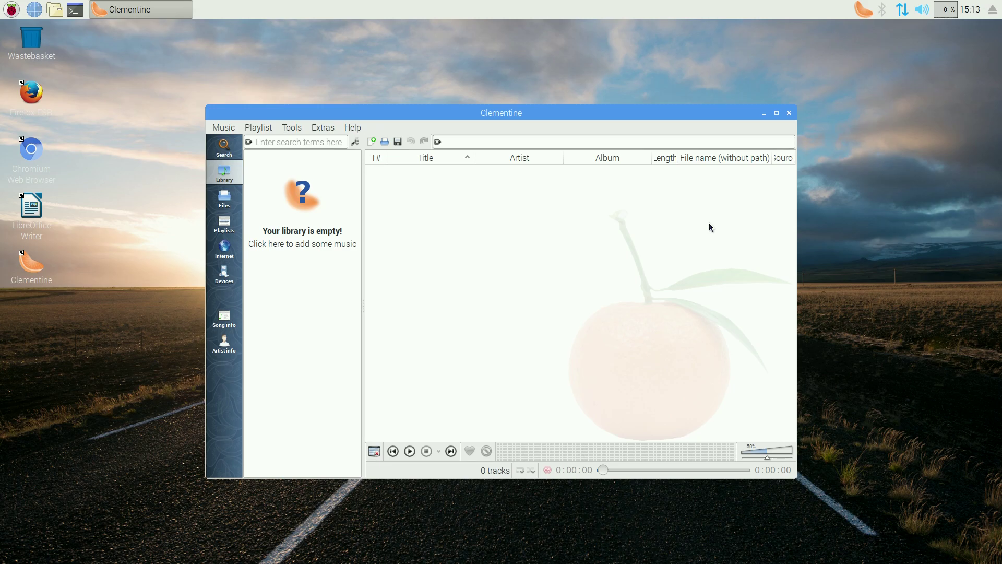
click(789, 114)
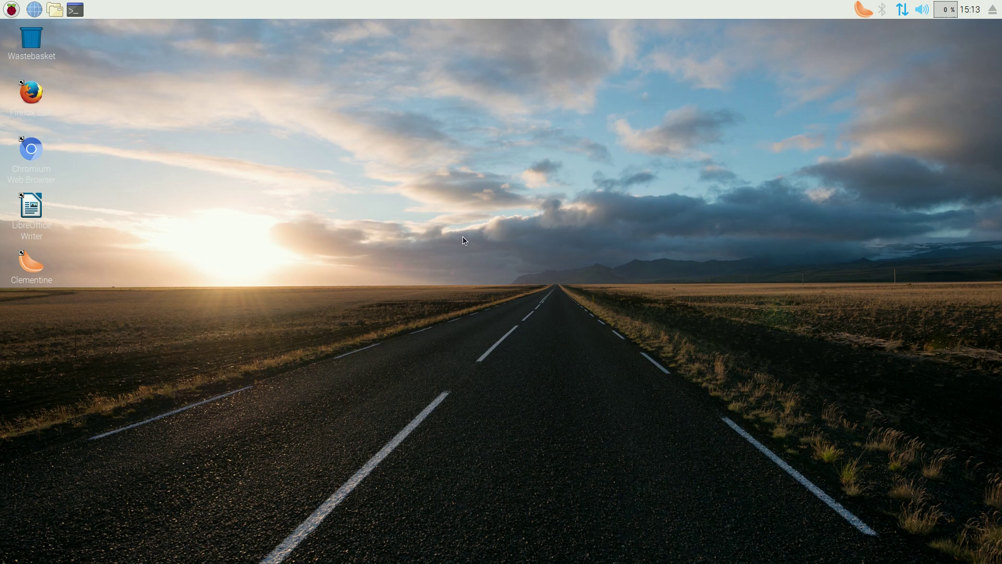
Set clouds.jpg as the desktop wallpaper in the desktop appearance settings
right_click(454, 209)
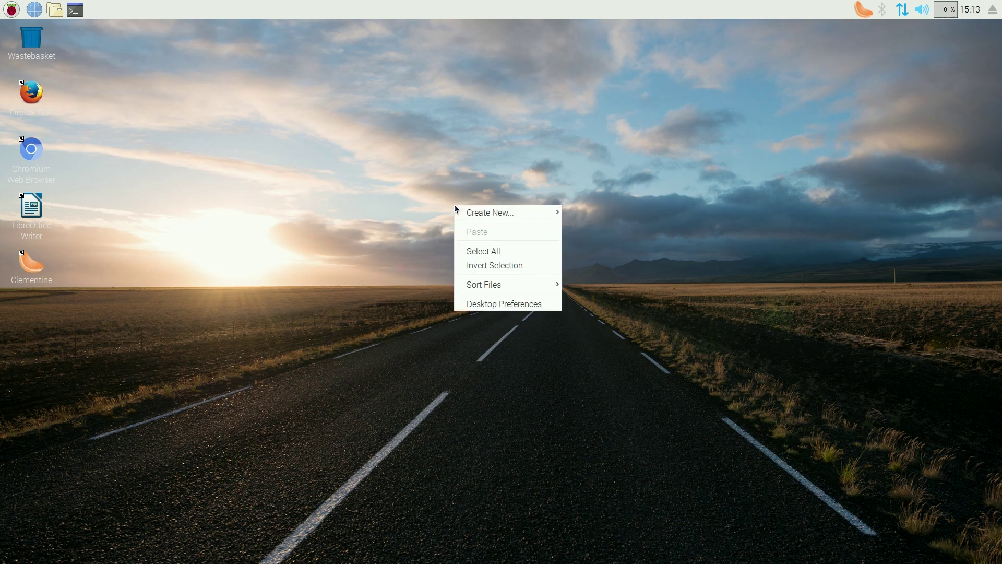
click(501, 304)
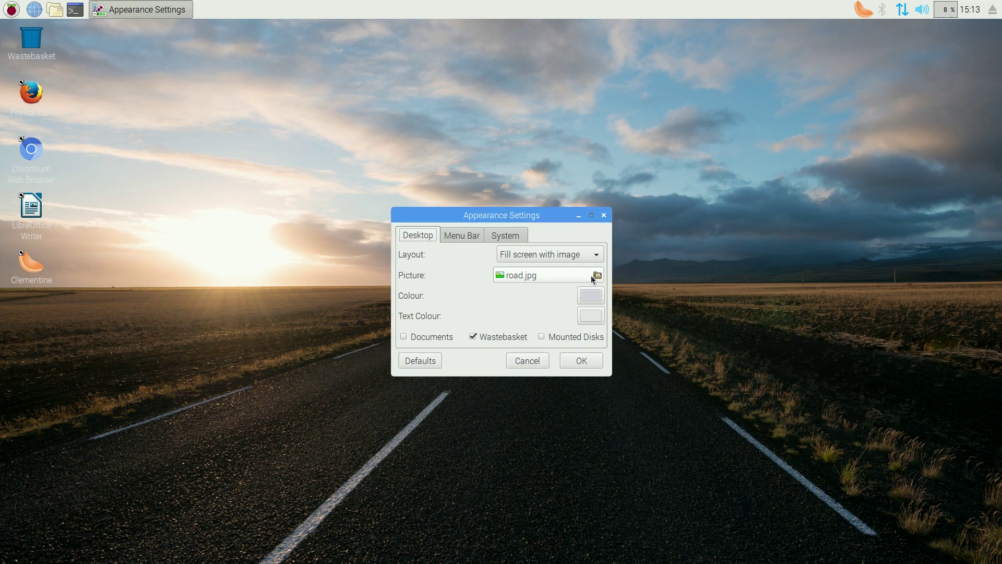
click(590, 275)
click(397, 263)
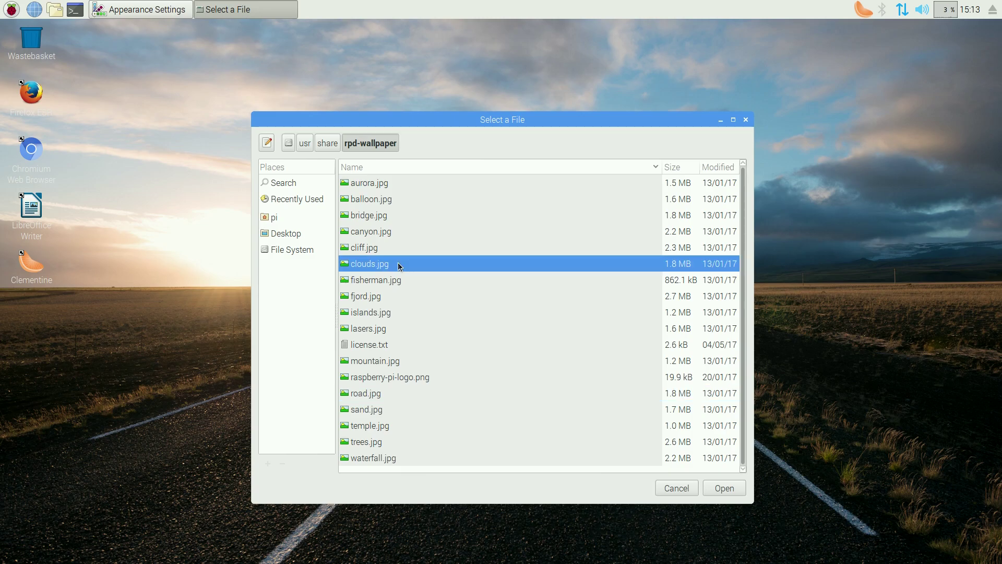
click(722, 488)
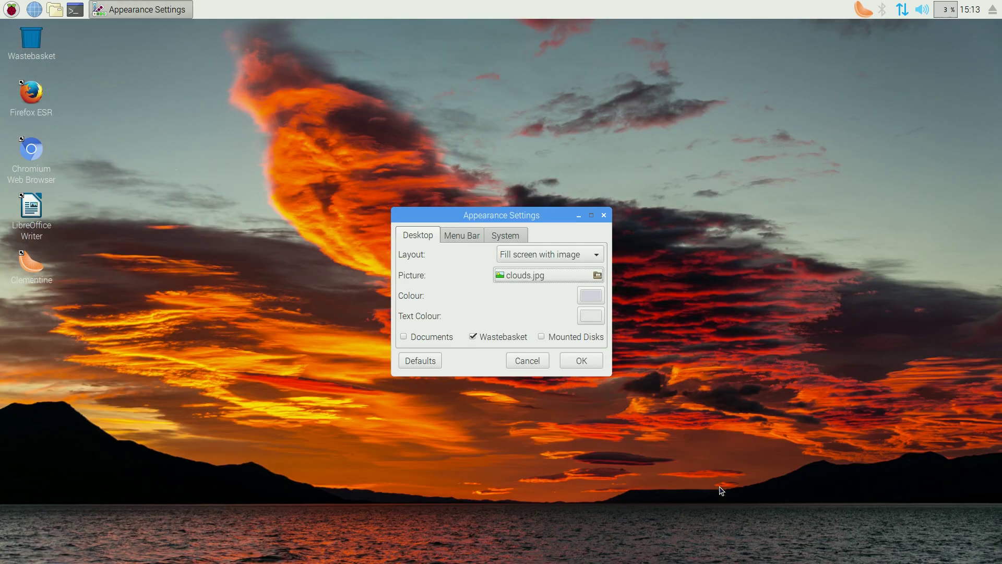
click(587, 361)
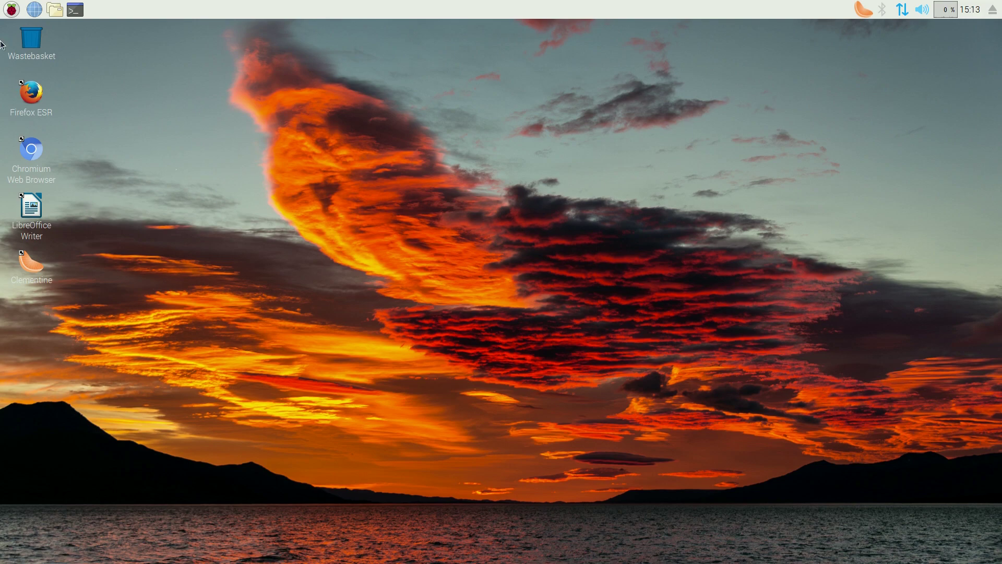
Open Add / Remove Software from Preferences and search for 'abiword'
click(11, 9)
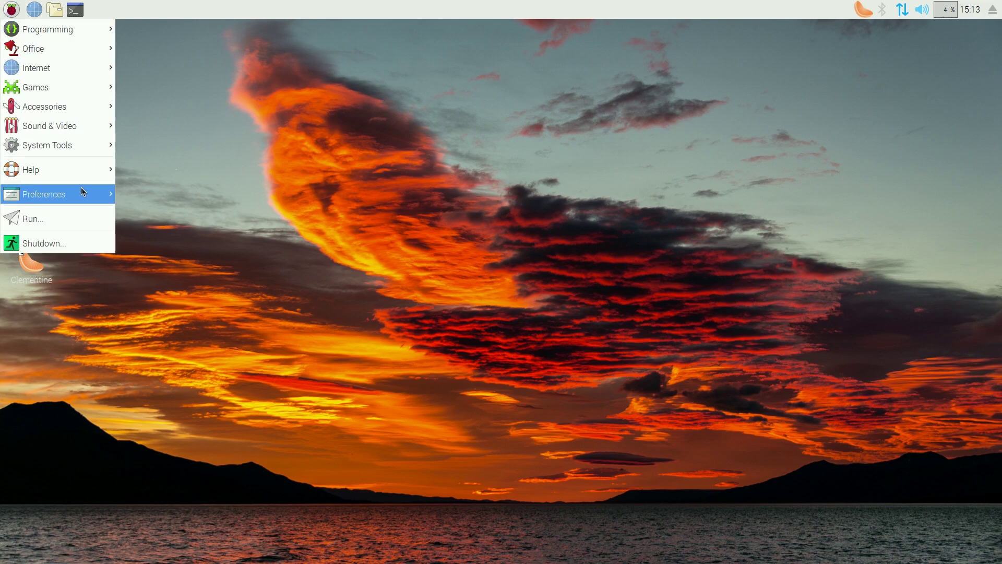
mouse_move(80, 188)
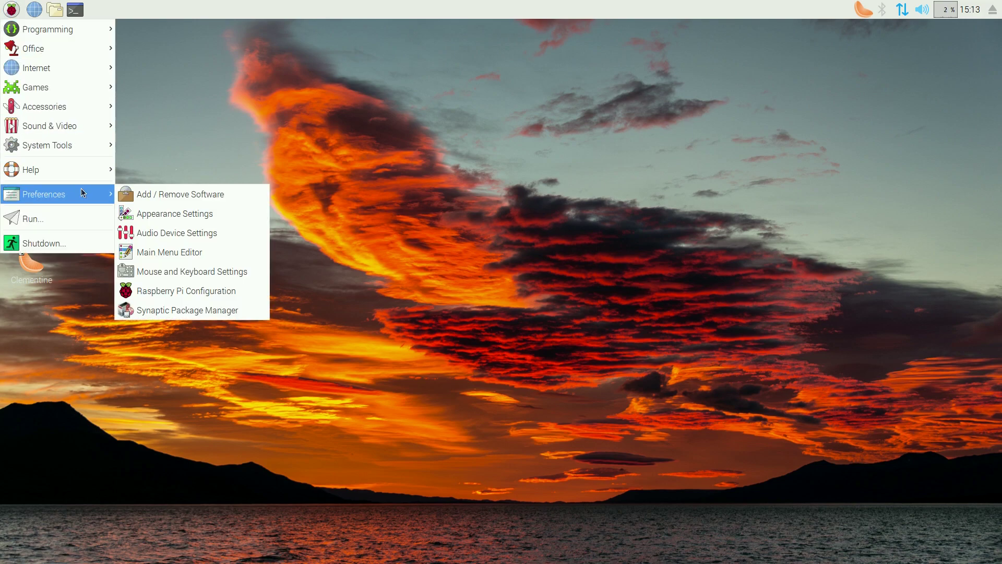
click(171, 197)
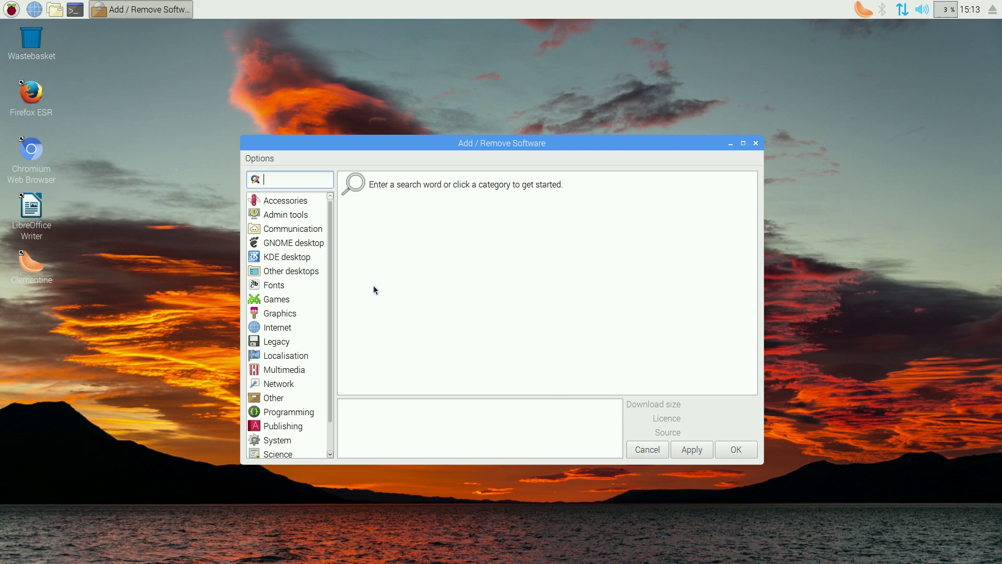
text(abiword)
key(Return)
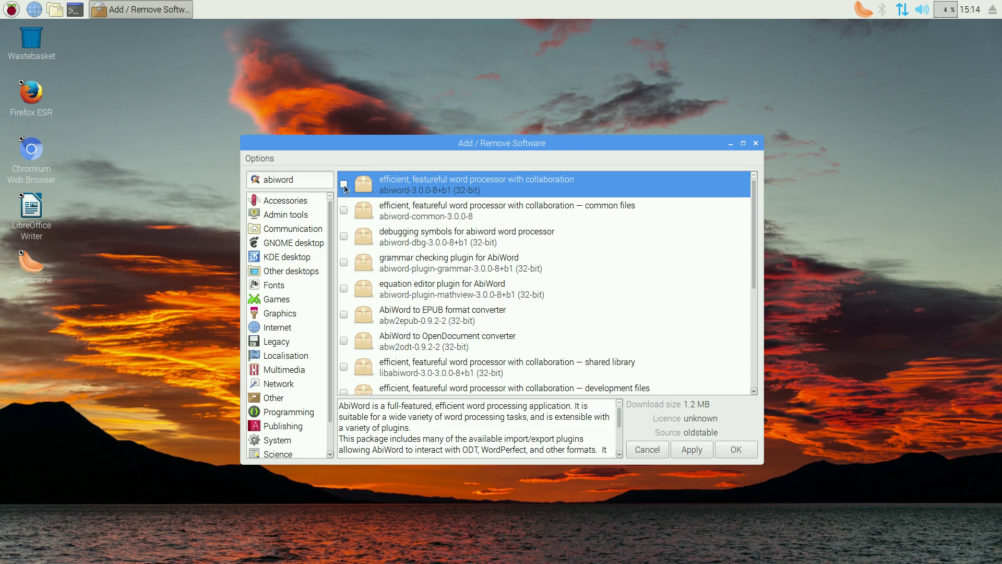
Install the AbiWord package, authorising with the account password
click(701, 452)
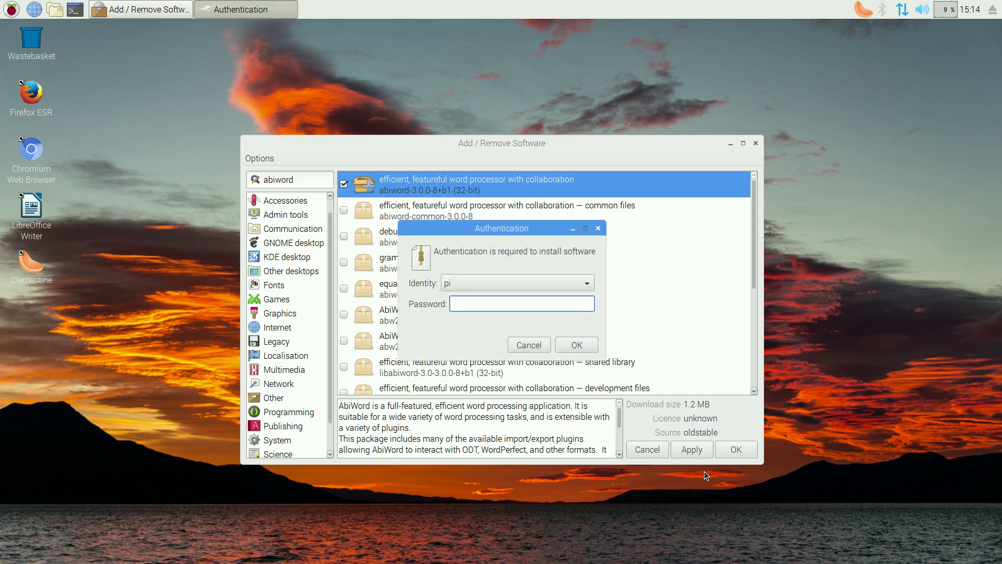
text(raspberry)
key(Return)
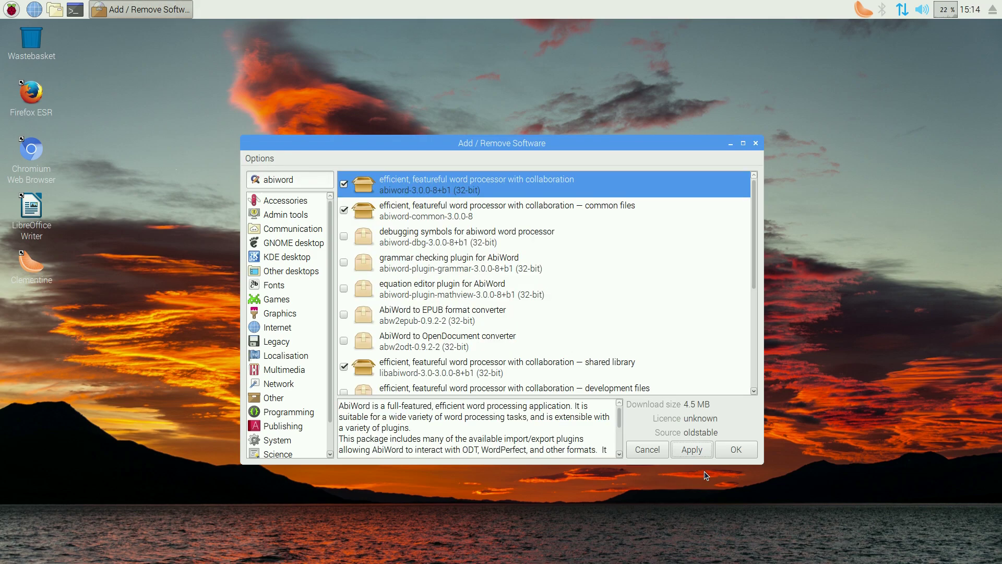
click(736, 450)
Launch AbiWord from the Office menu to confirm it runs, then close it
click(11, 9)
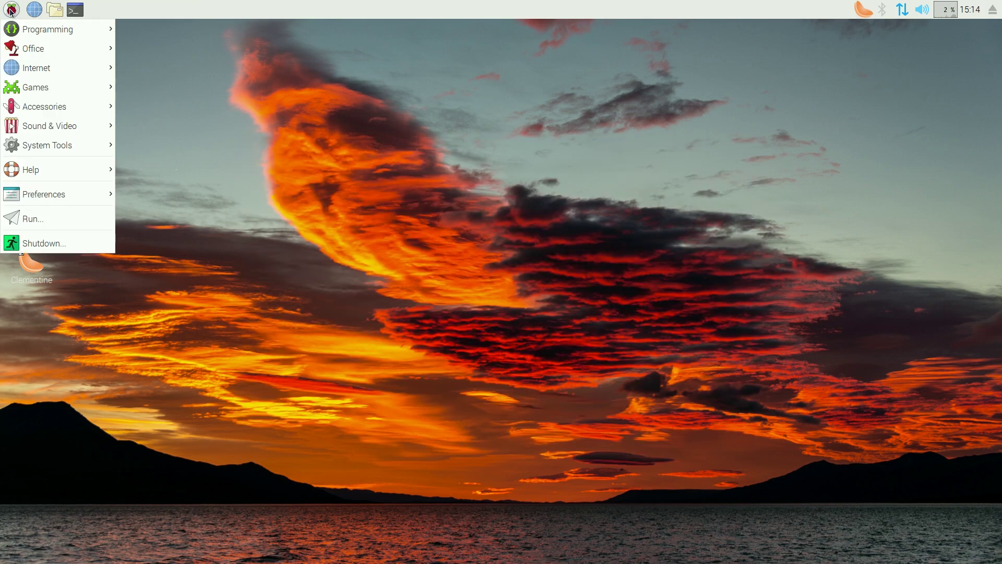
mouse_move(39, 53)
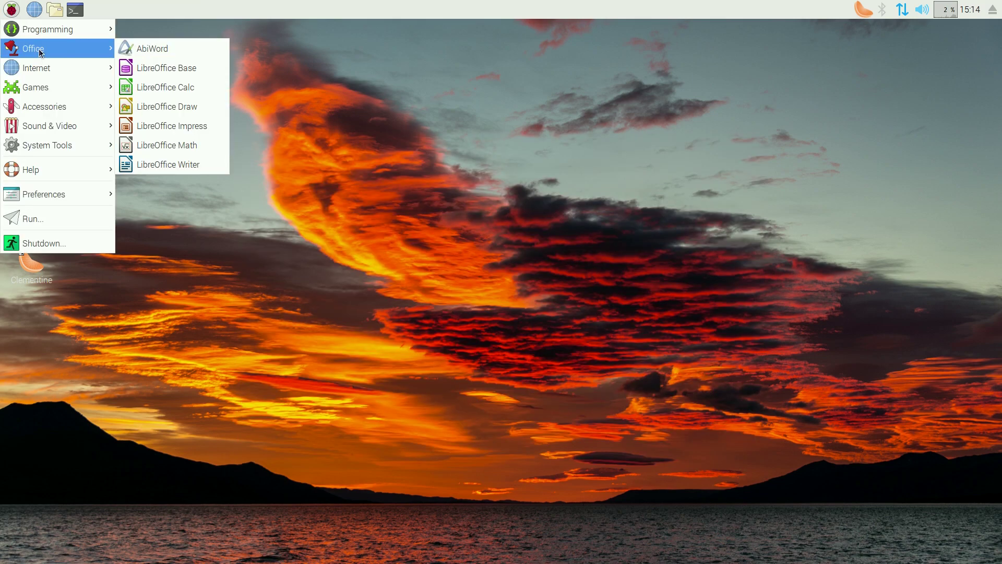
click(153, 48)
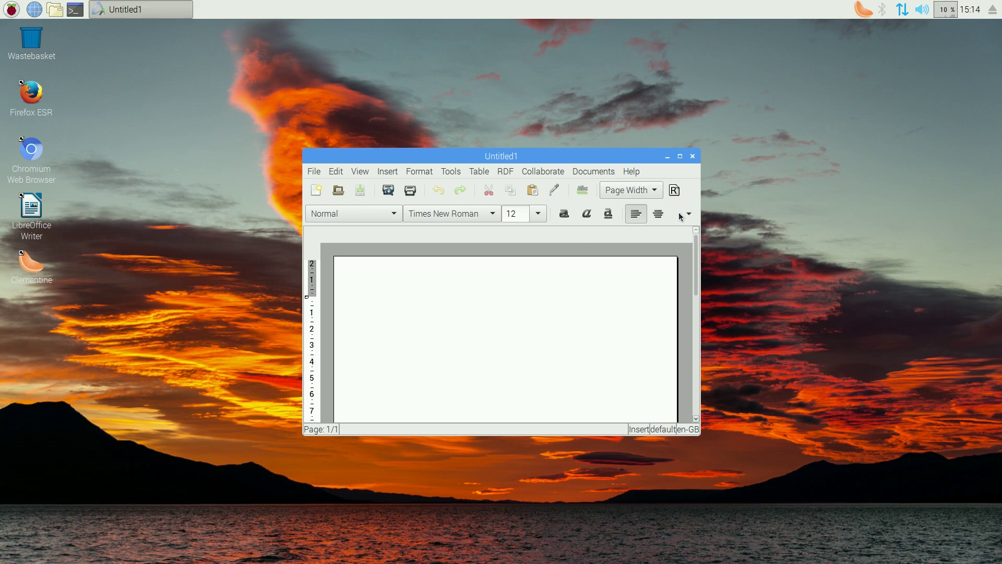
click(692, 157)
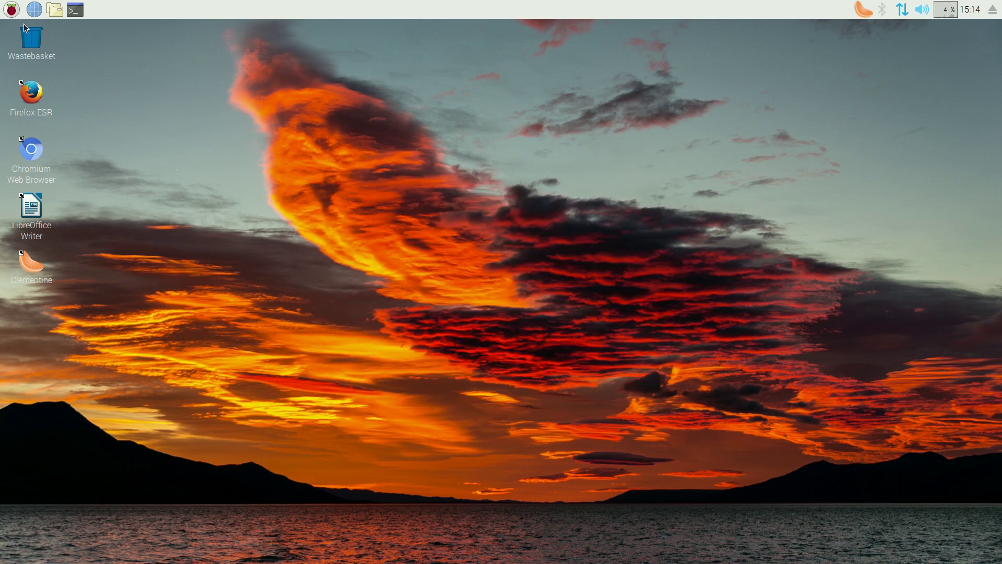
click(11, 11)
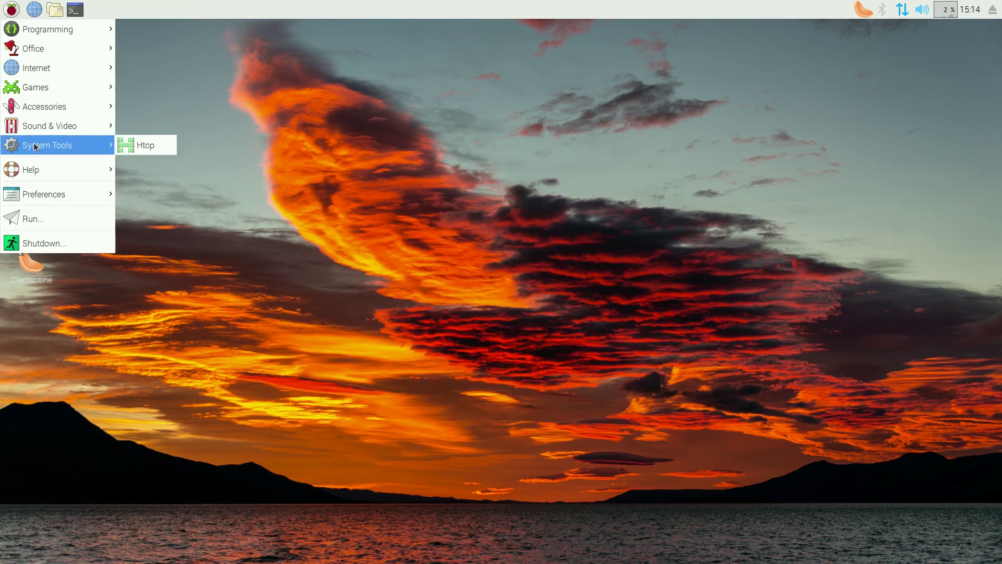
mouse_move(48, 198)
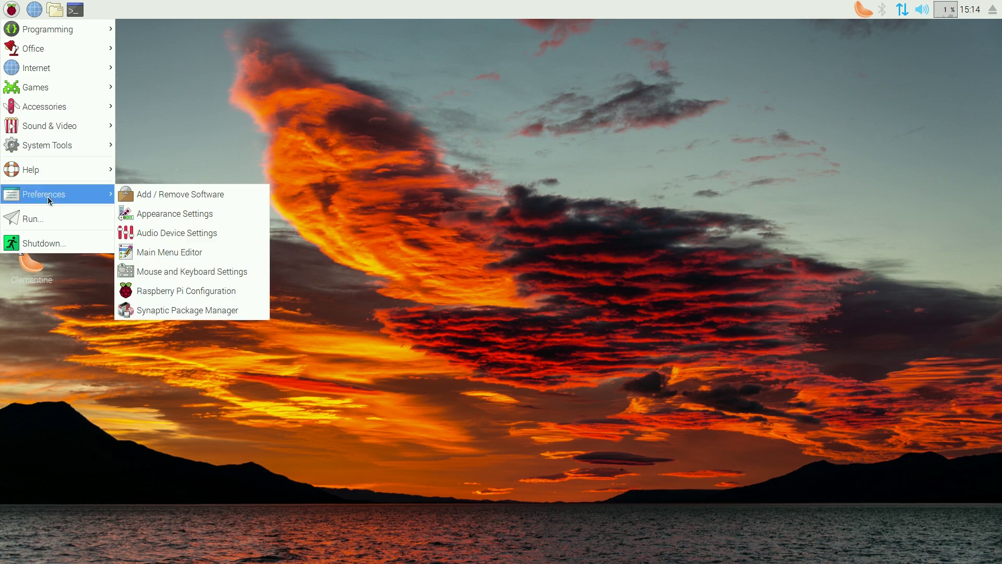
click(205, 311)
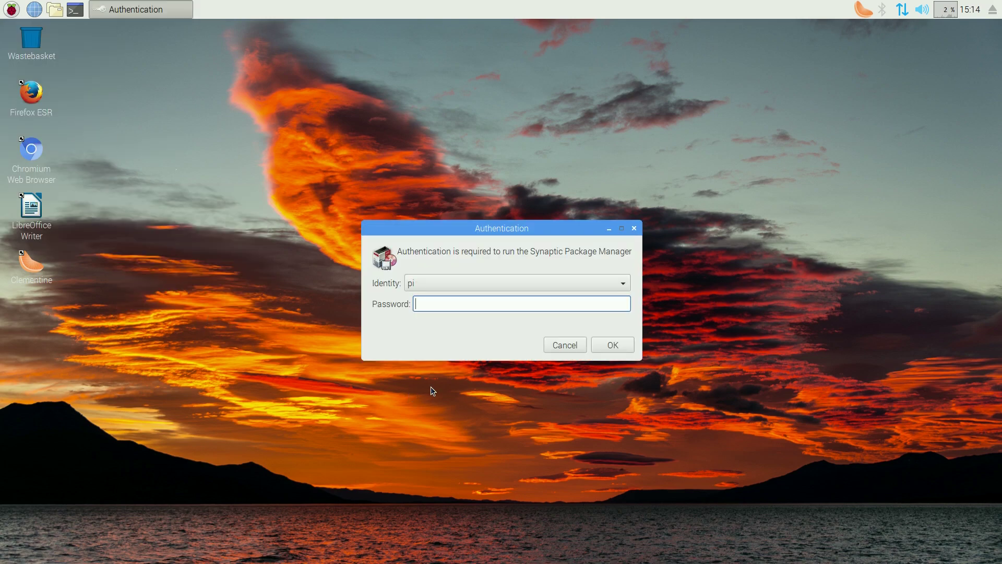
text(raspberry)
key(Return)
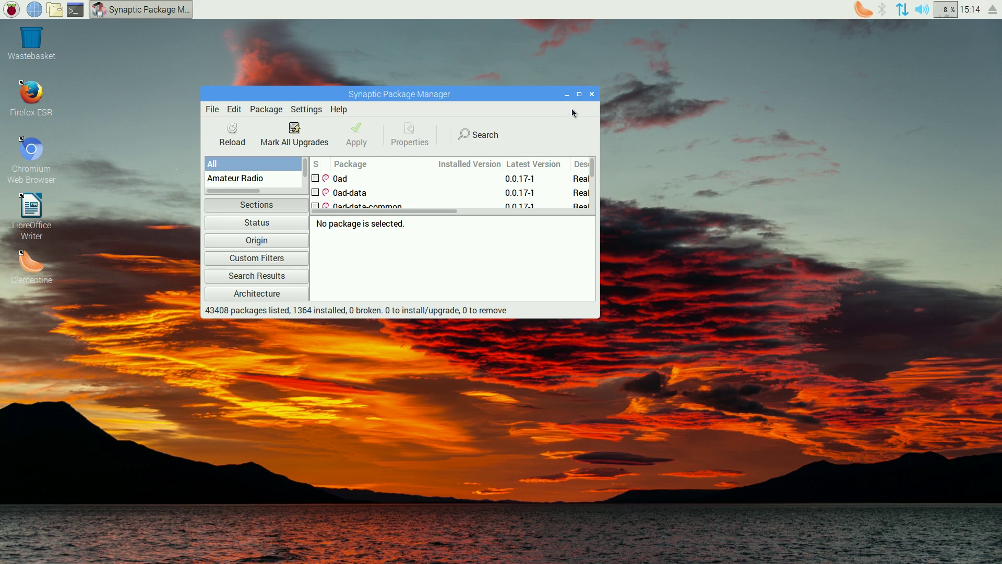
click(579, 94)
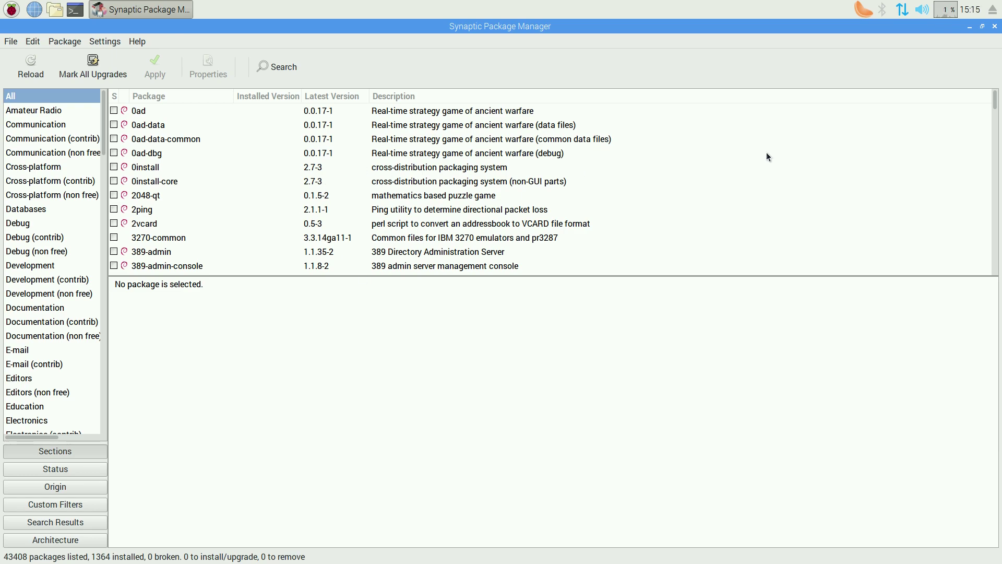
click(994, 26)
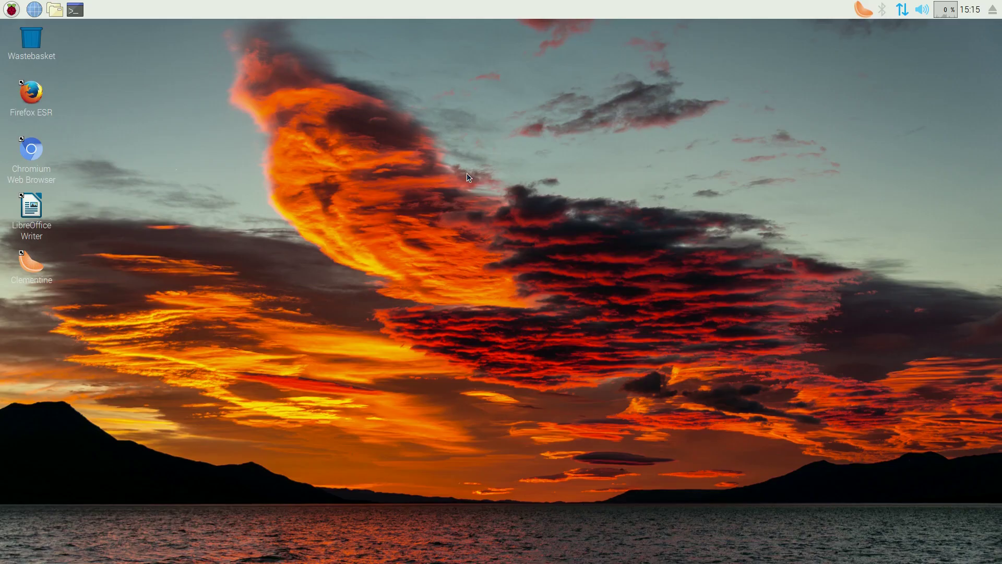
click(12, 10)
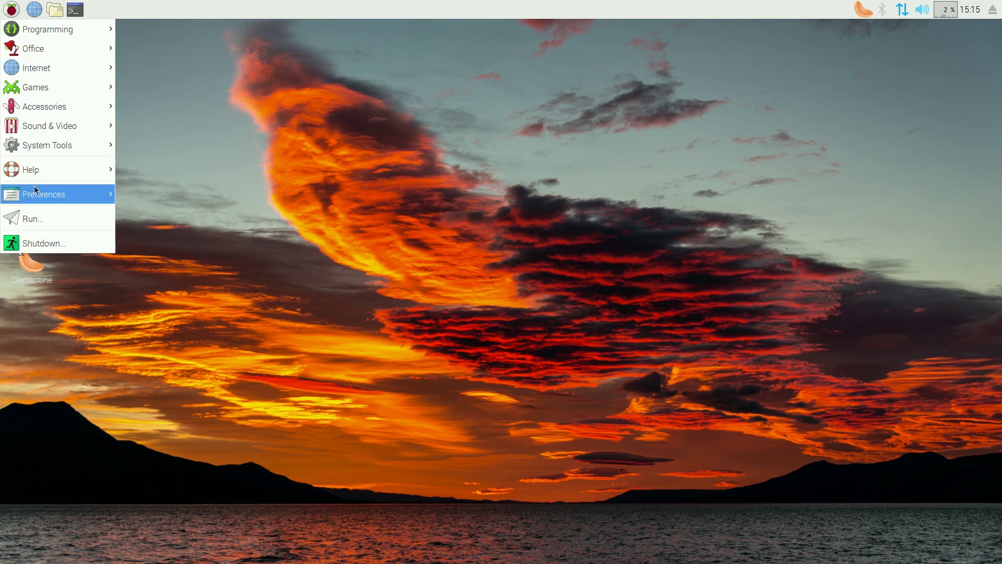
mouse_move(35, 195)
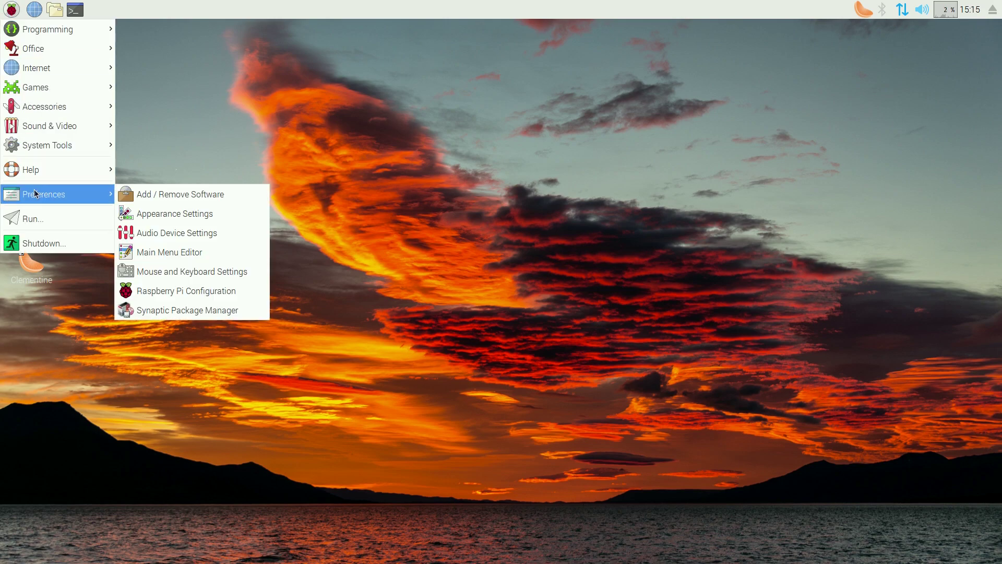
click(185, 218)
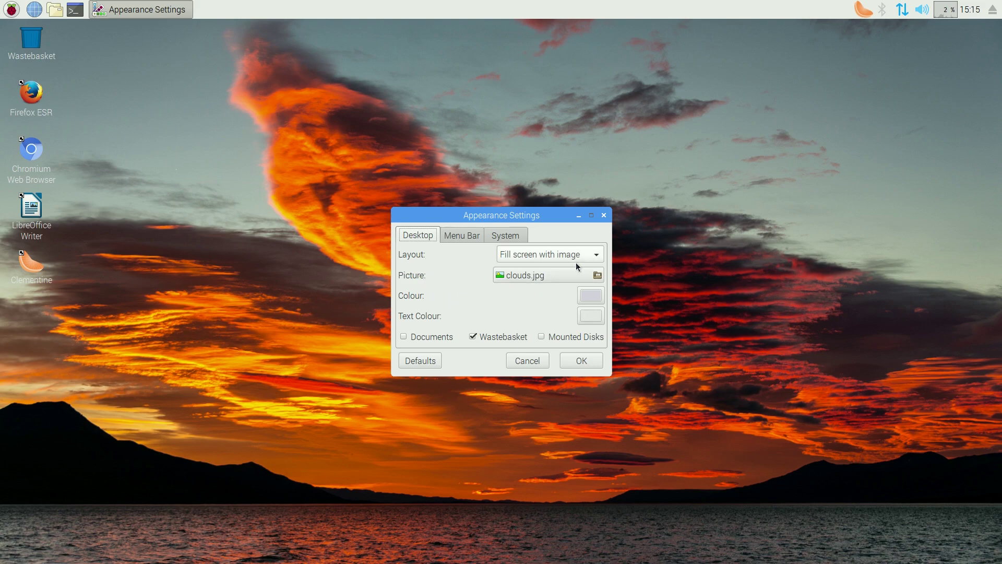
click(458, 237)
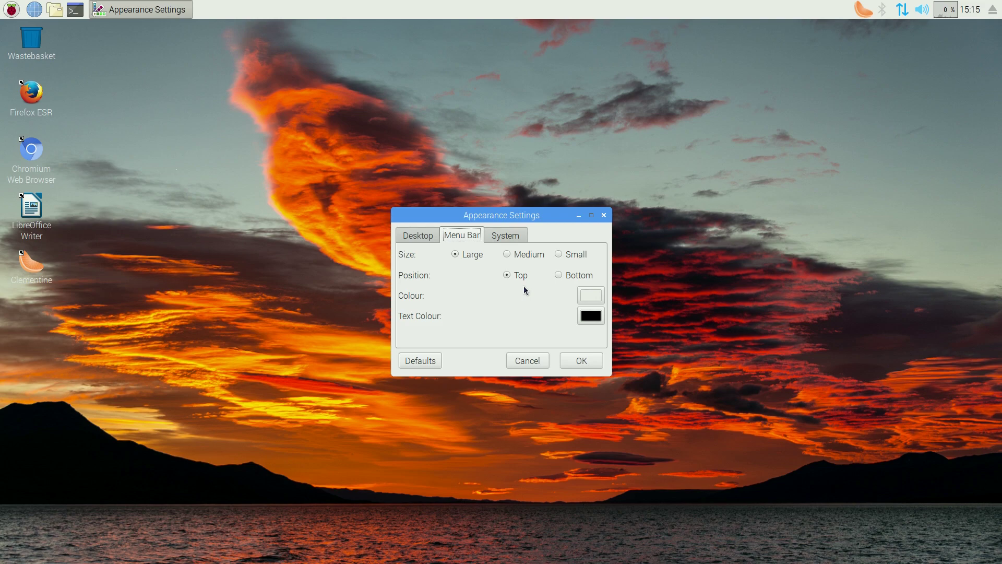
click(511, 238)
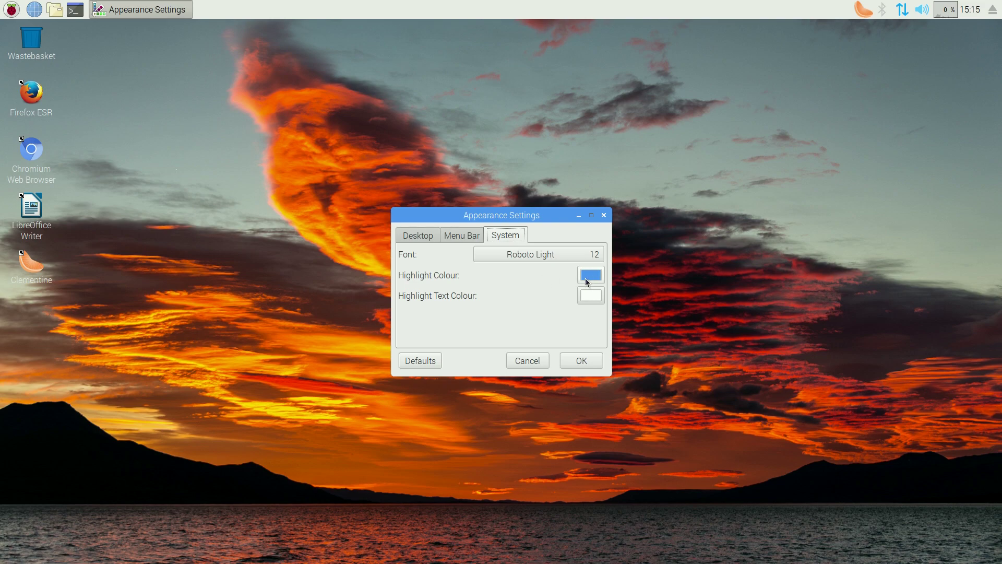
click(531, 363)
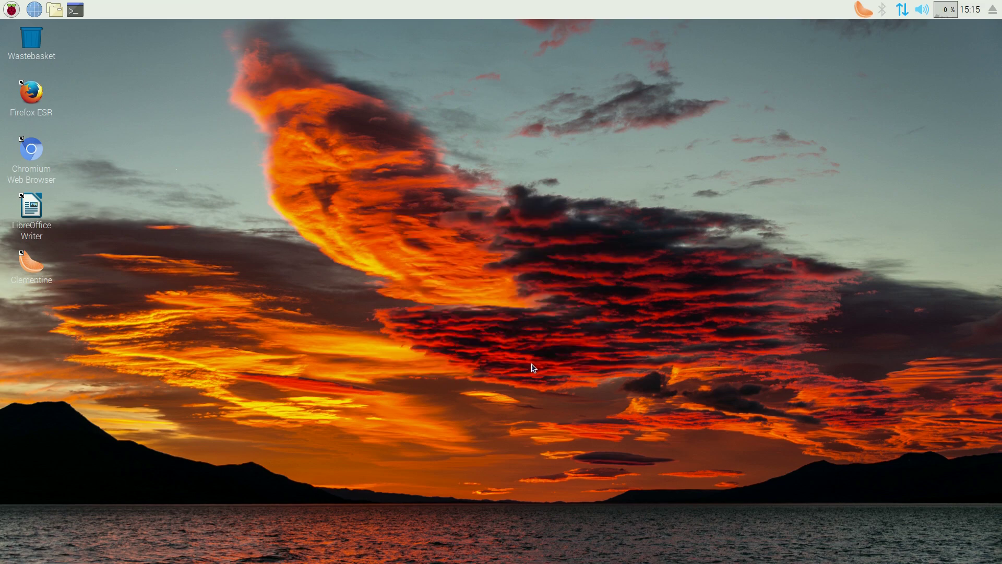